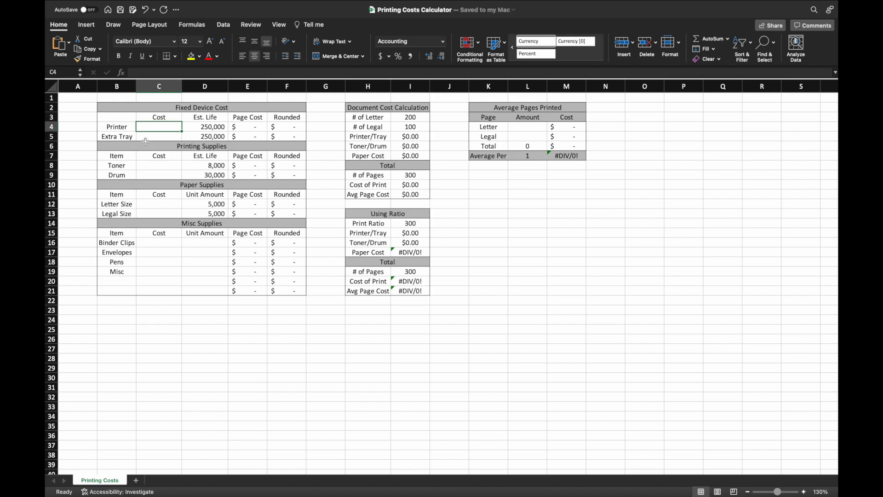
Step: Switch to the browser and search Amazon for "brother 5200 dual tray laser printer"
key("ctrl+Right")
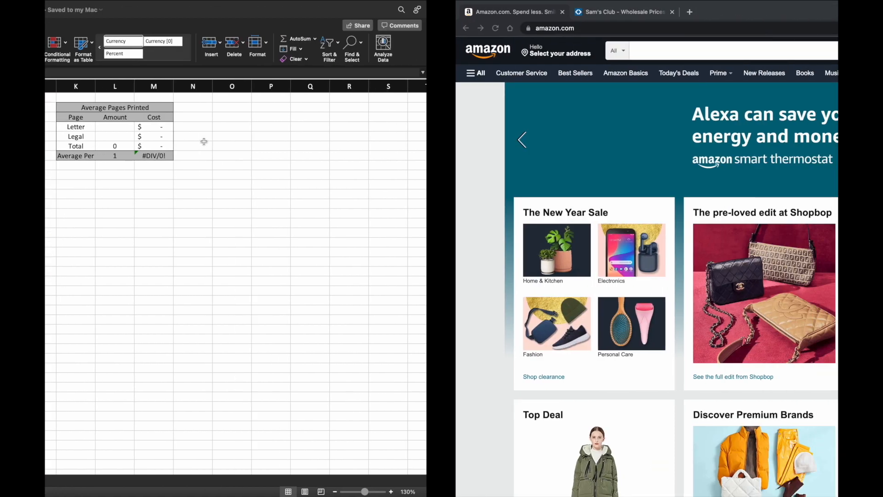
left_click(265, 42)
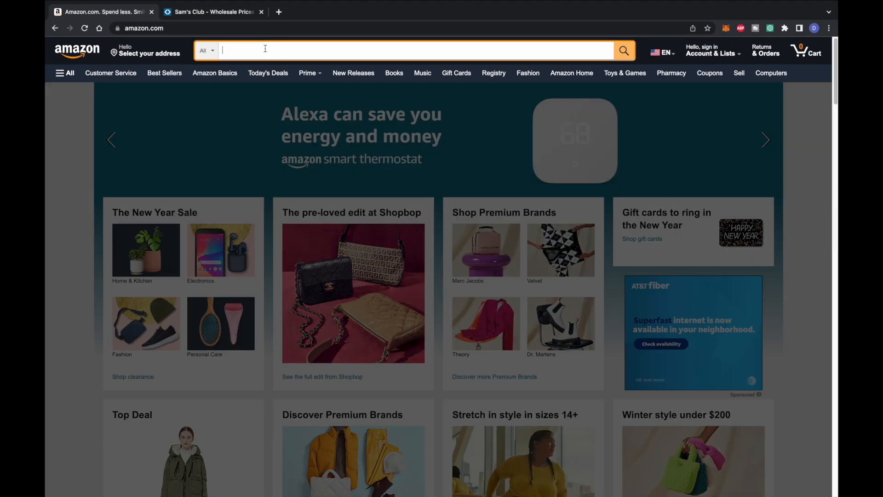
type("broth")
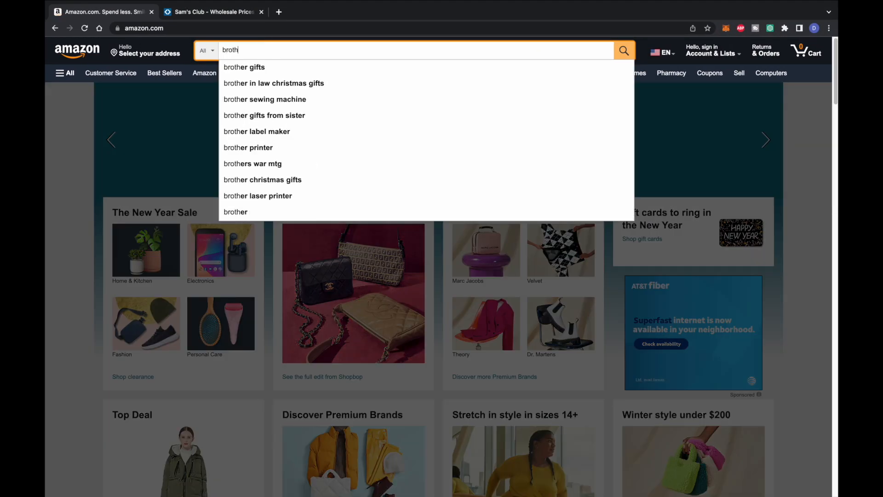
type("er")
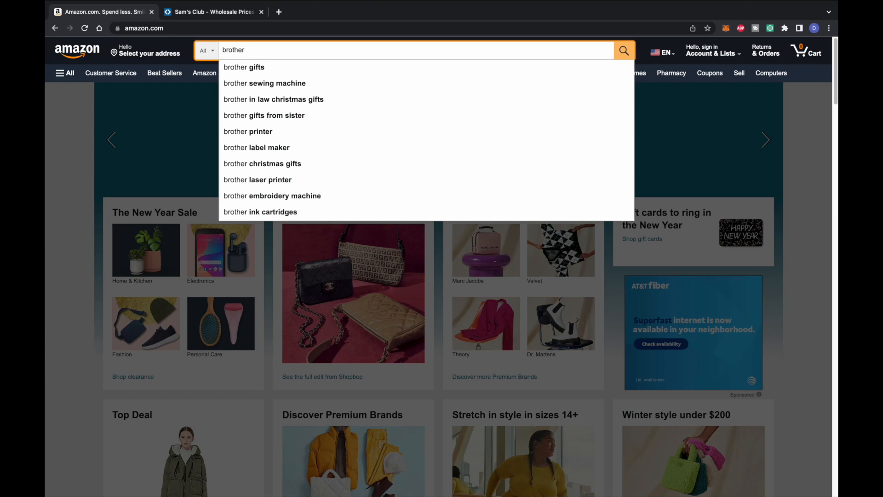
type(" 5200")
key("Down")
key("Down")
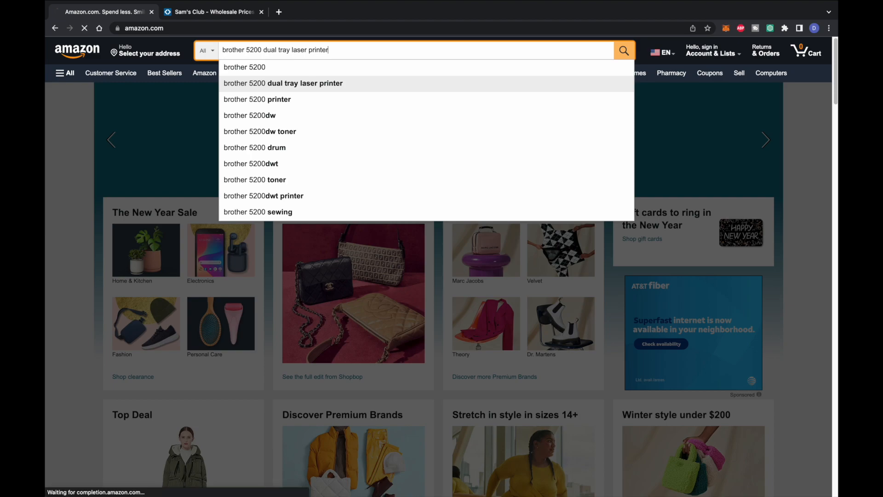
key("Return")
Step: Check the rating breakdown of the Brother HL-L5200DWT dual-tray laser printer in the results and open its product page
scroll(392, 315, "down", 9)
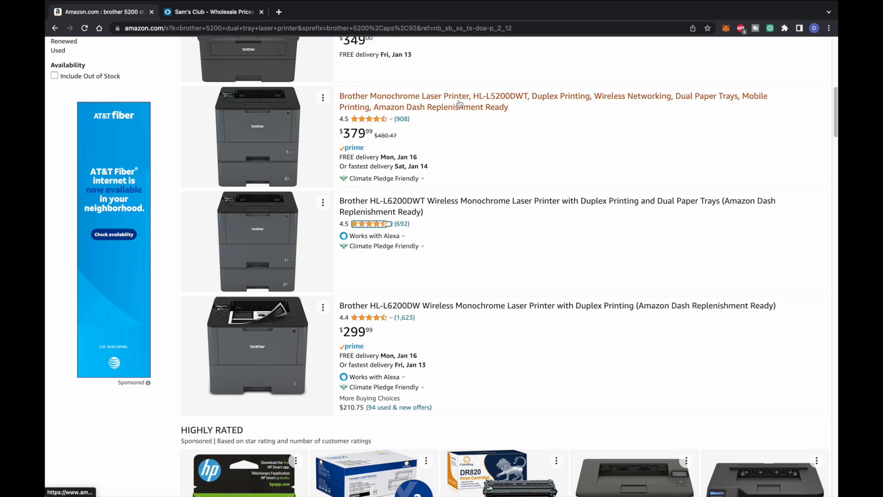
left_click(372, 119)
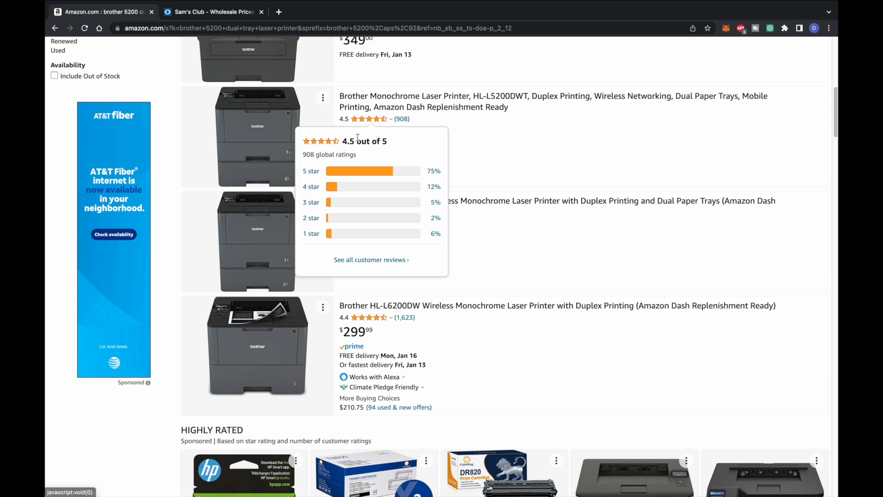
left_click(451, 102)
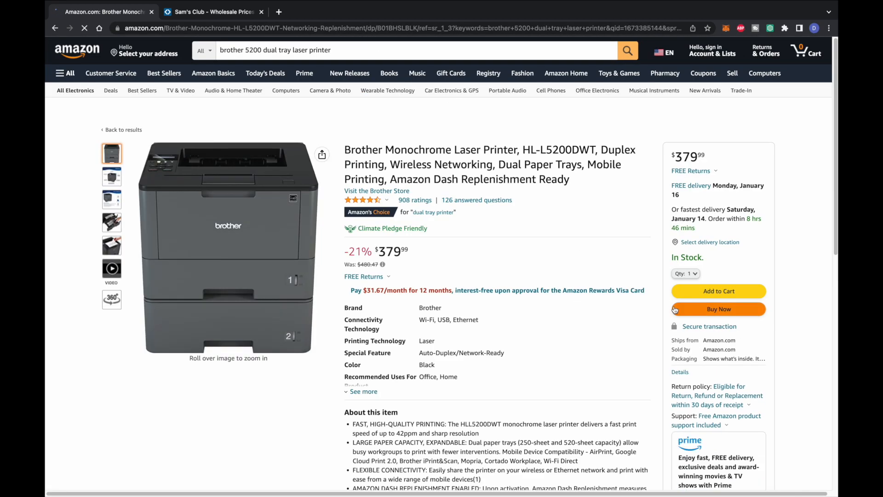
Step: Add the Brother HL-L5200DWT printer to the cart, declining the 3-year protection plan
left_click(718, 294)
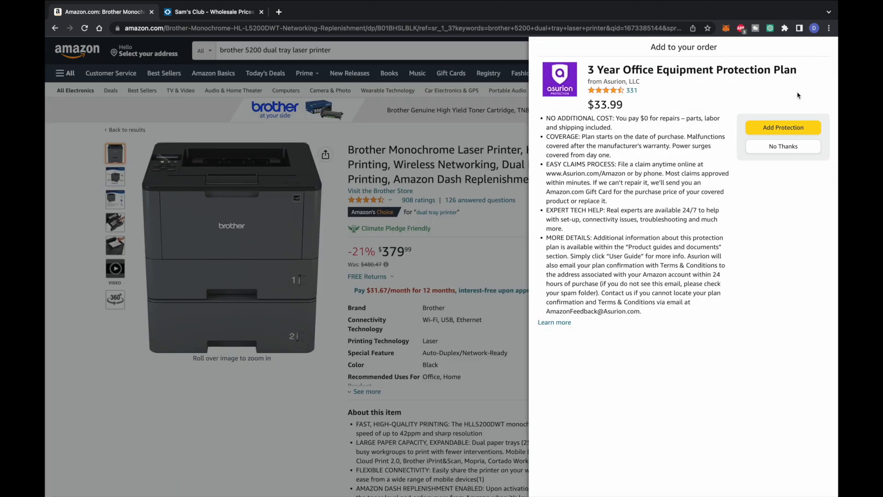
left_click(777, 153)
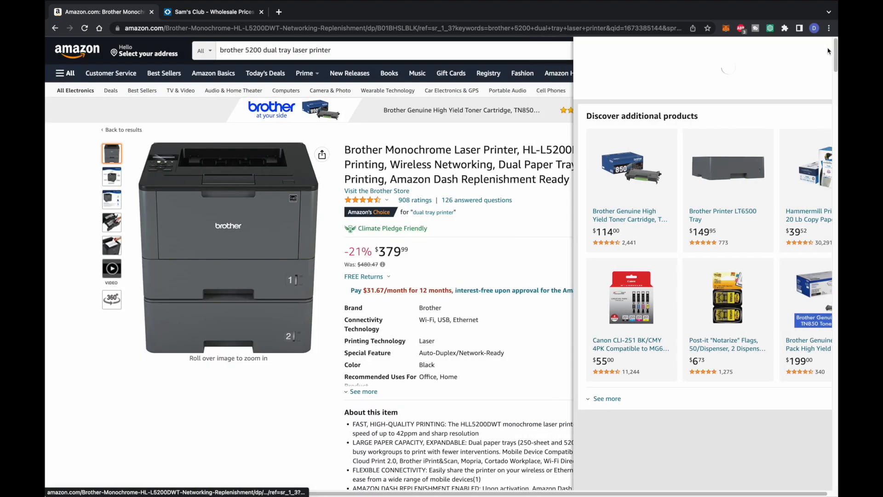
left_click(828, 51)
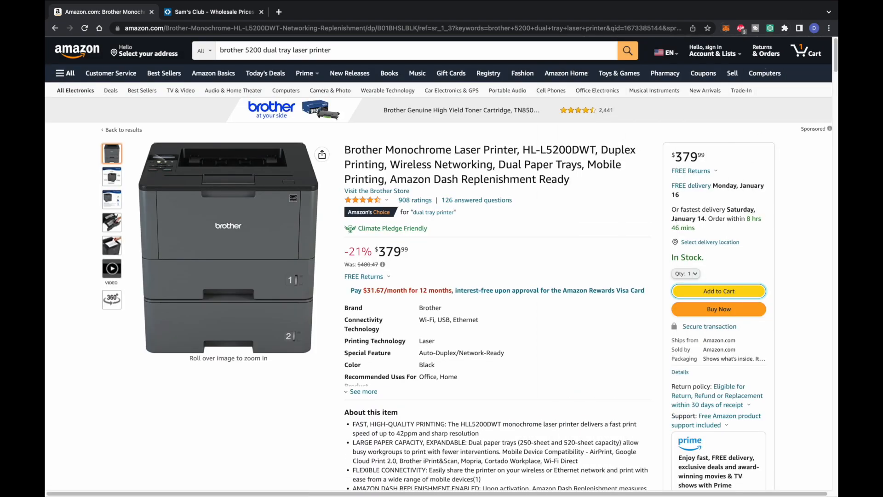
Step: Proceed to checkout from the shopping cart and sign in with the account credentials and one-time verification code
left_click(814, 53)
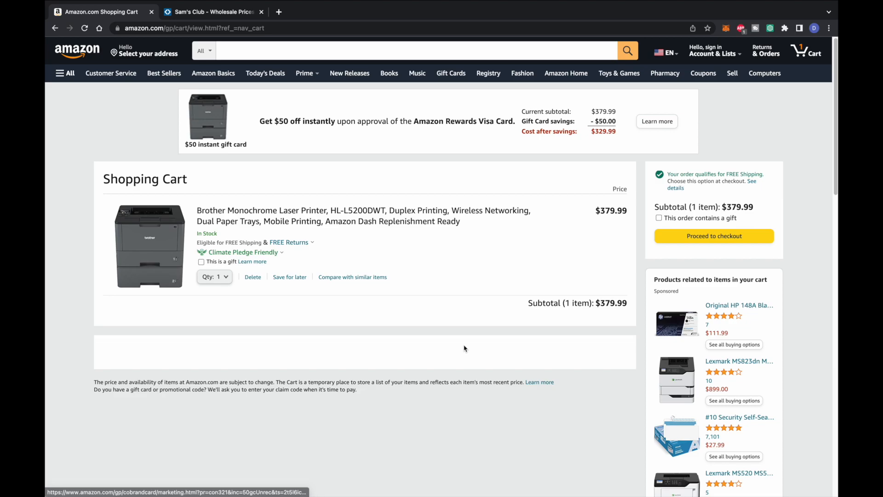
left_click(693, 236)
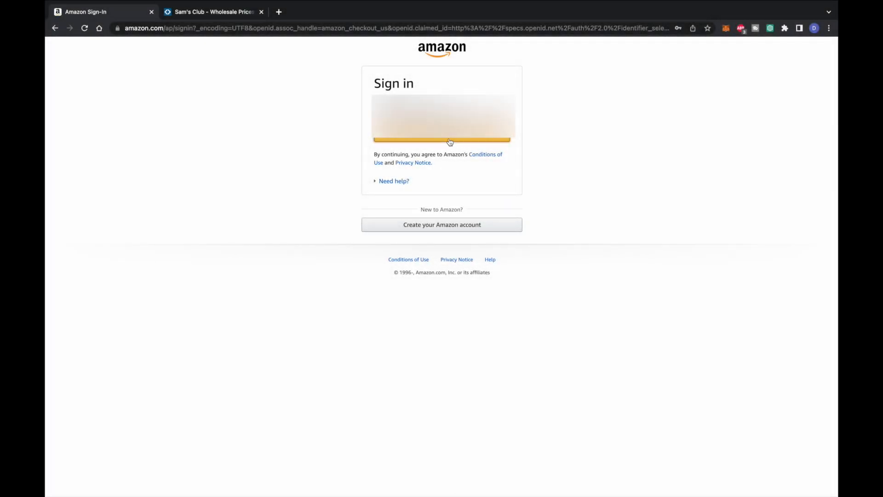
left_click(450, 145)
left_click(448, 151)
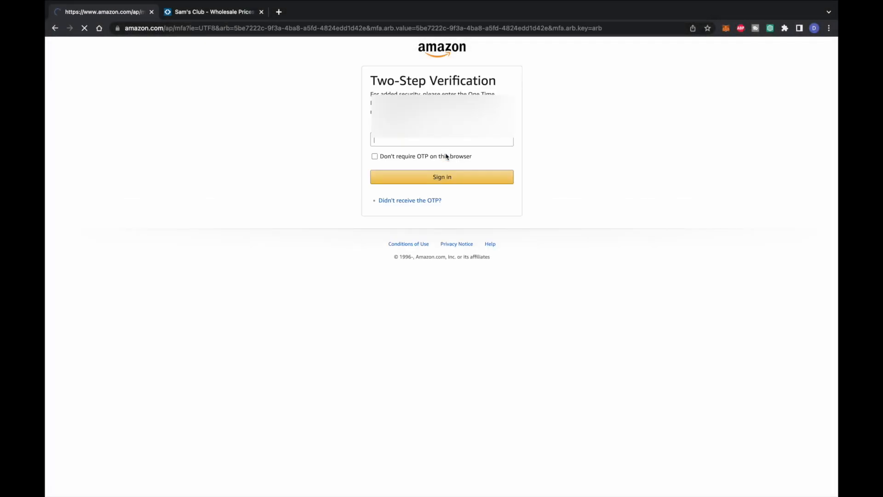
left_click(413, 158)
left_click(400, 135)
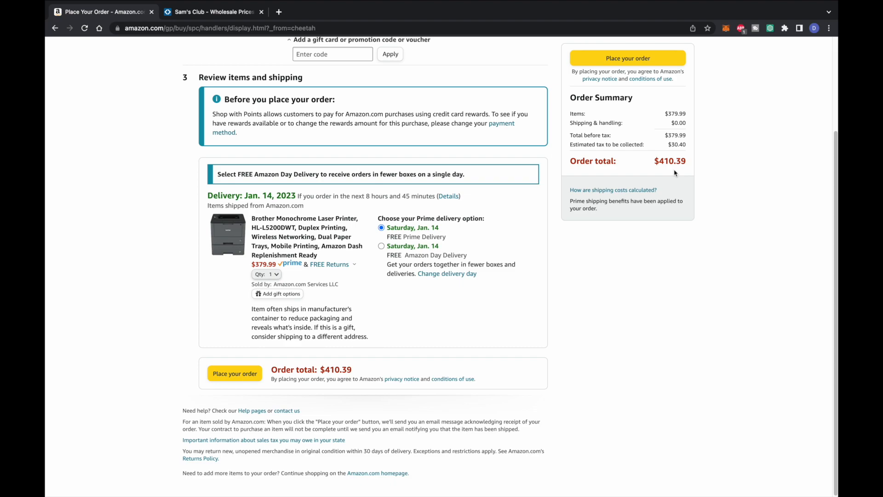
Step: Switch to the Printing Costs Calculator workbook in Excel and enter 410.39 as the printer cost and 0 as the extra tray cost
key("ctrl+Left")
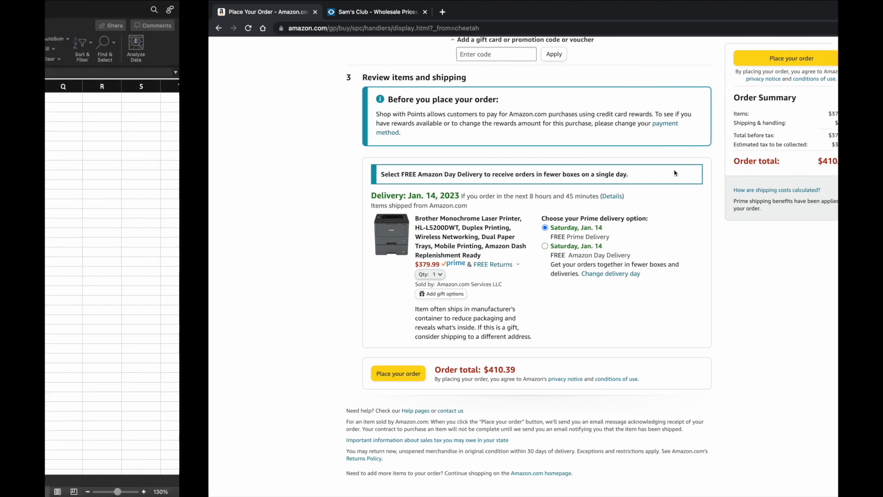
type("410.39")
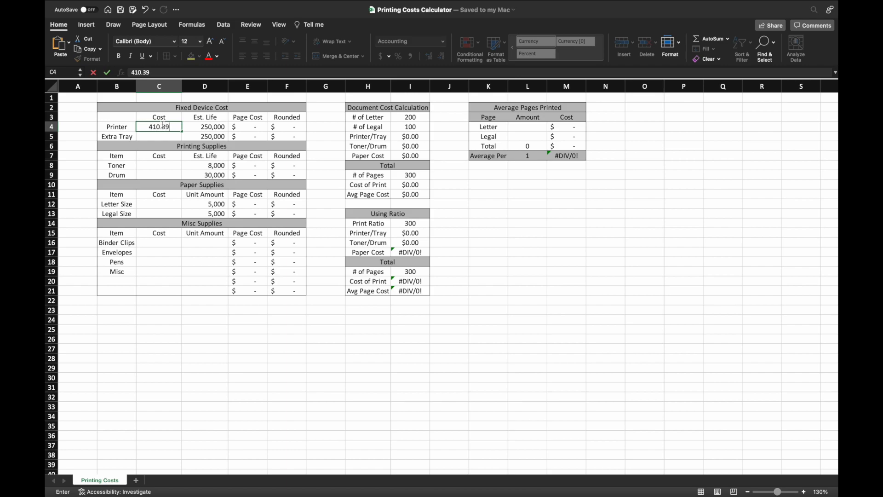
key("Return")
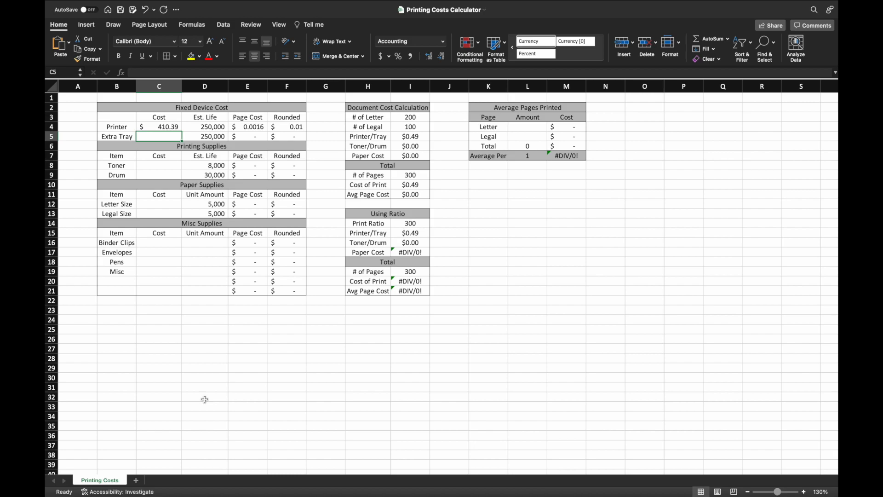
type("0")
key("Tab")
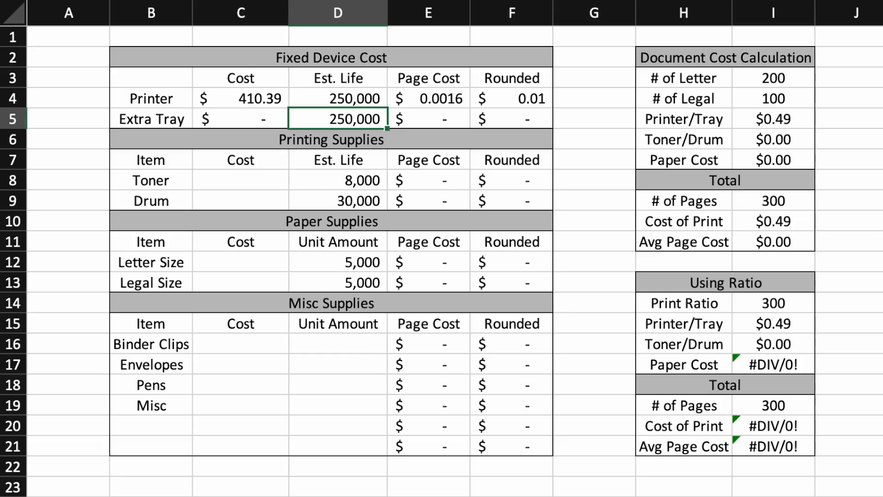
Step: Try an estimated life of 100,000 for the printer and restore it to 250,000
left_click(338, 98)
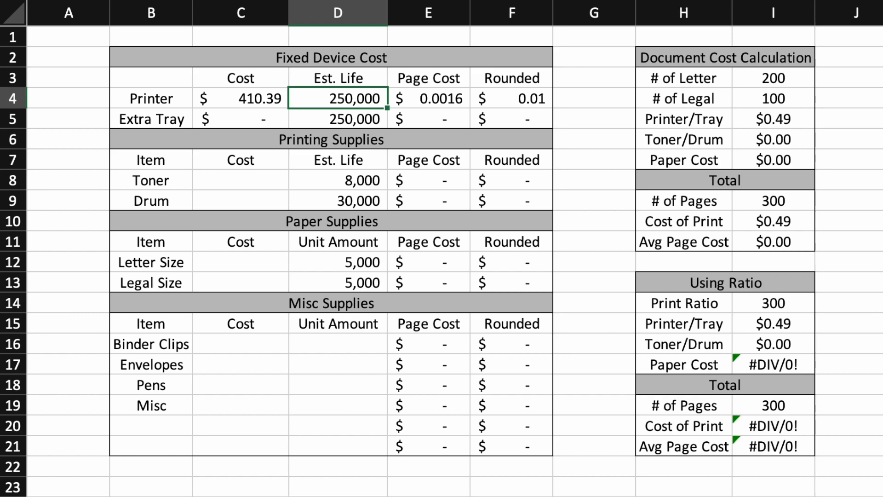
type("100")
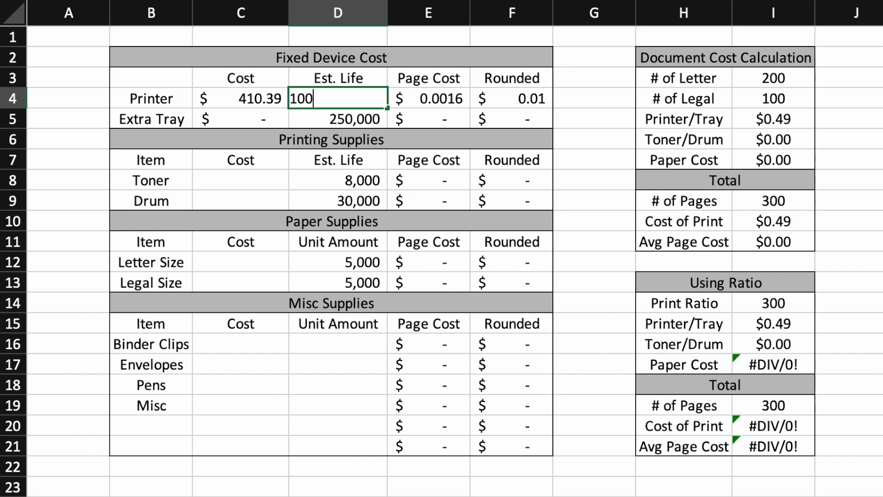
type("000")
key("Tab")
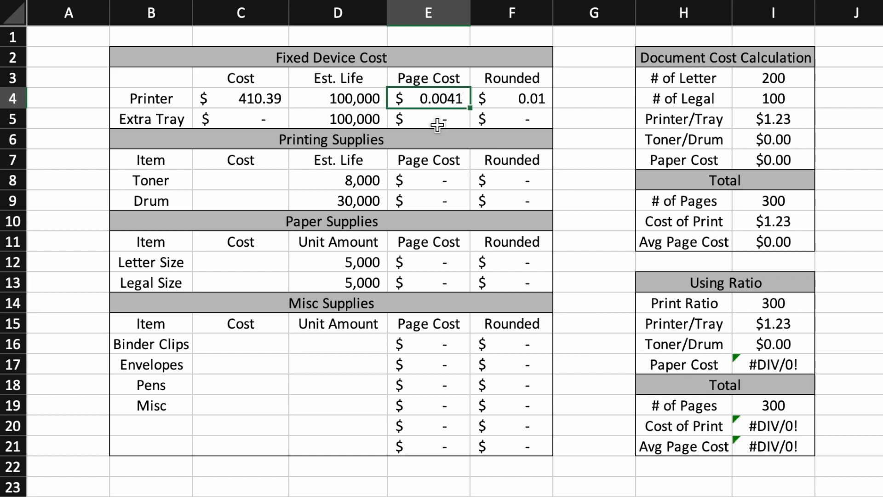
left_click(343, 99)
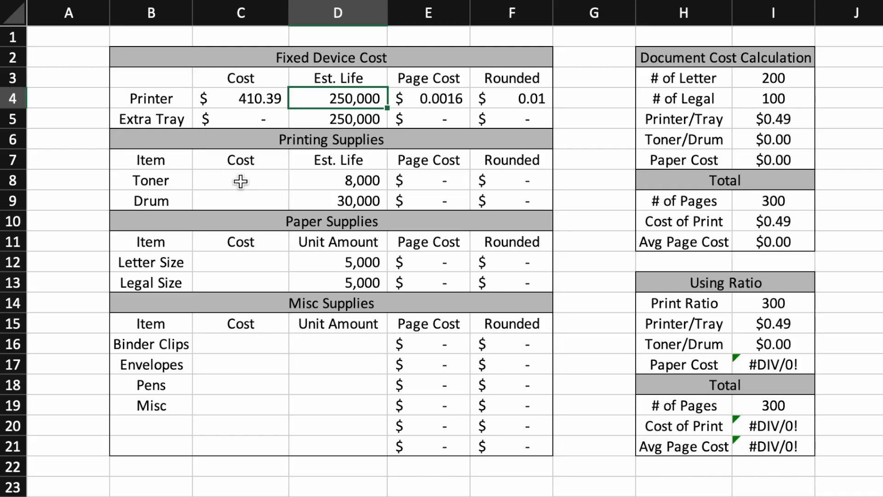
Step: Select the toner's cost cell and, in the browser, search Amazon for "brother 5200 toner"
left_click(242, 181)
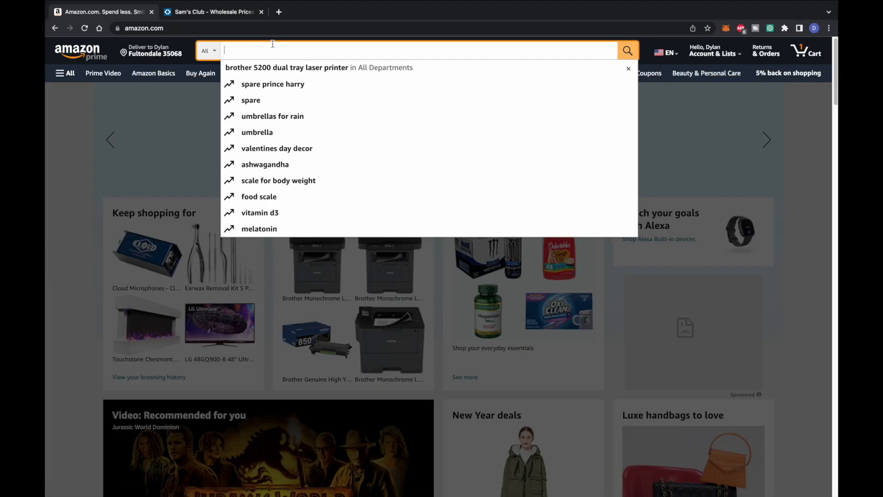
type("brother 5")
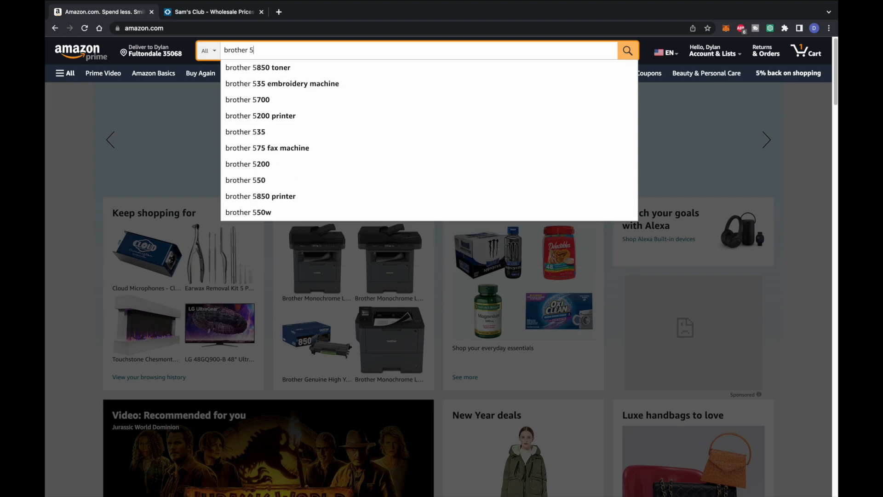
type("200")
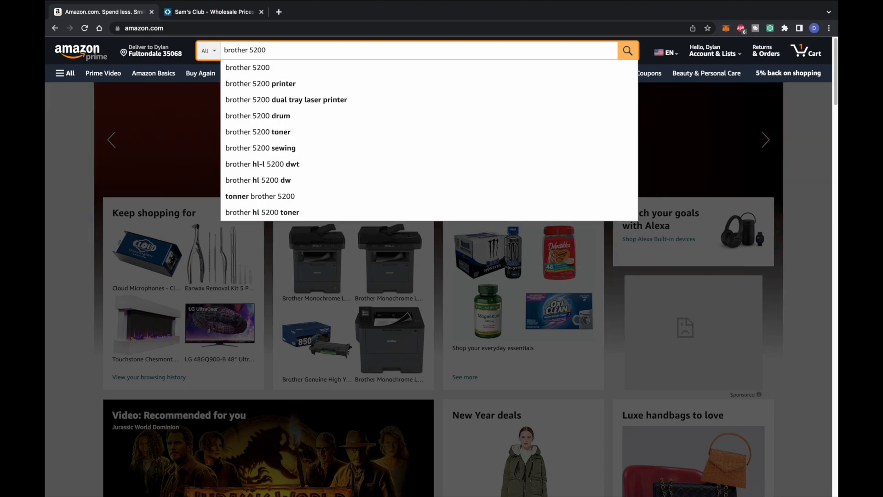
type(" toner")
key("Return")
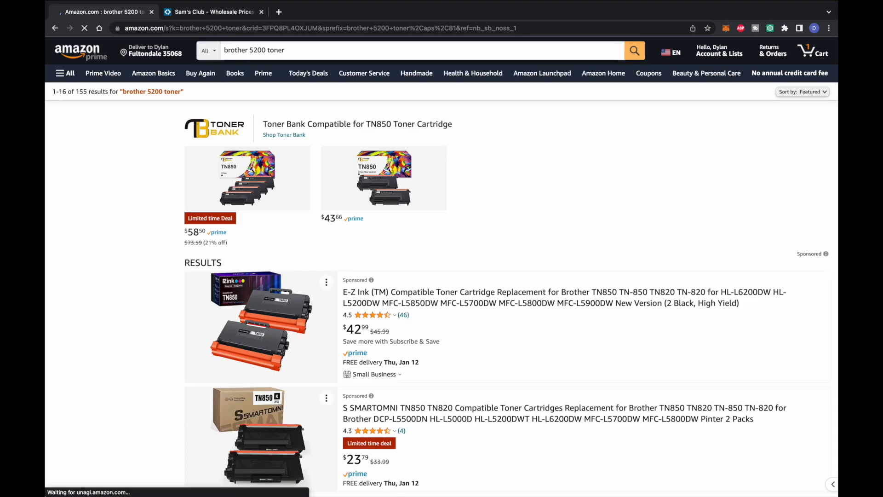
Step: Find the Brother Genuine TN880 Super High Yield black toner cartridge in the search results and add one to the cart
scroll(493, 270, "down", 1)
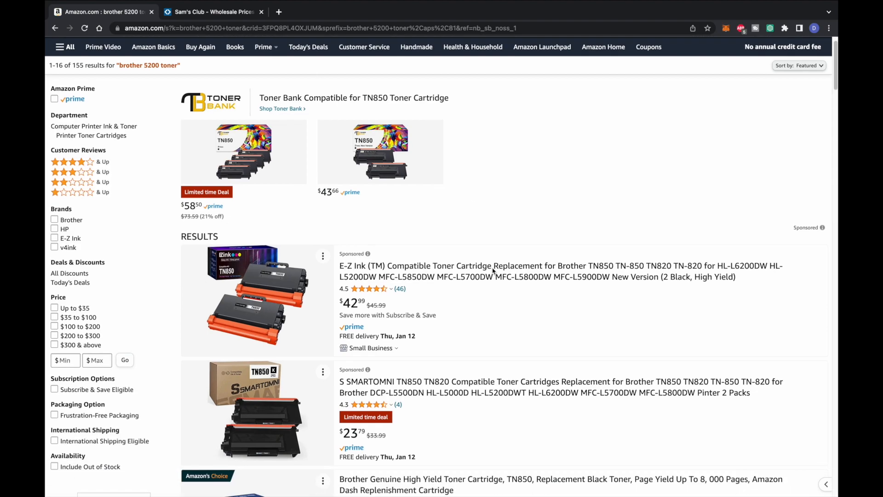
scroll(517, 225, "down", 6)
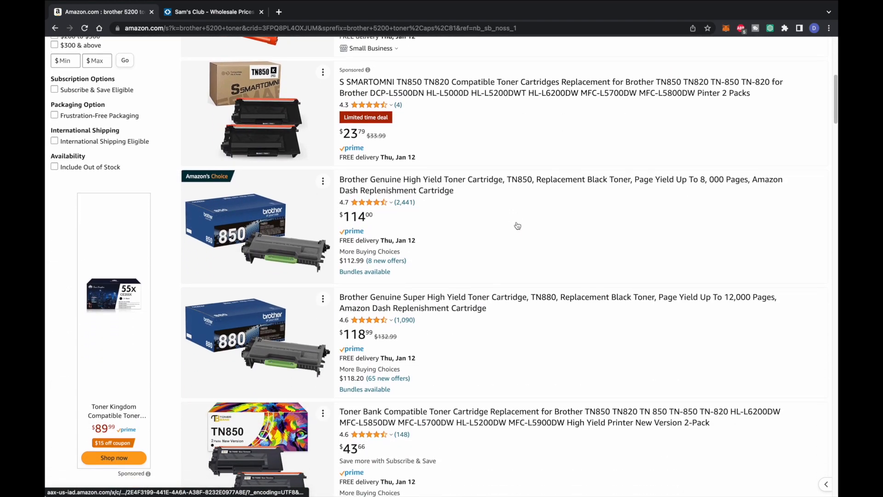
scroll(517, 225, "down", 1)
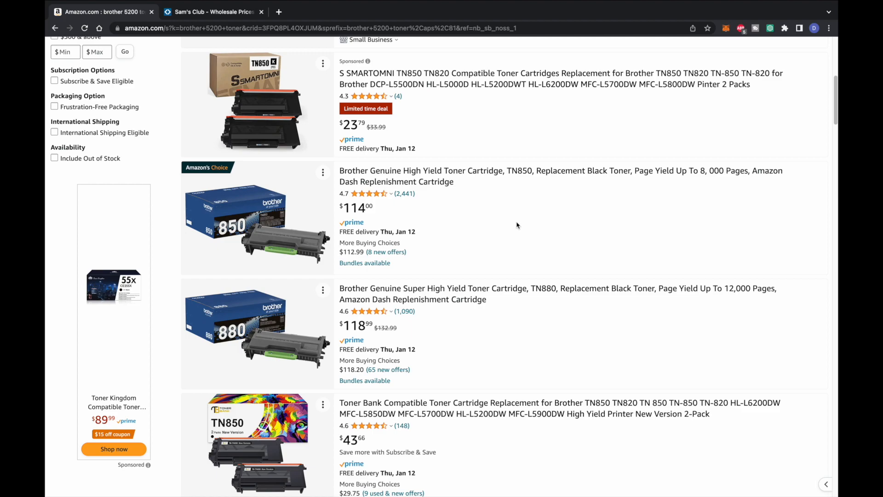
scroll(517, 226, "up", 8)
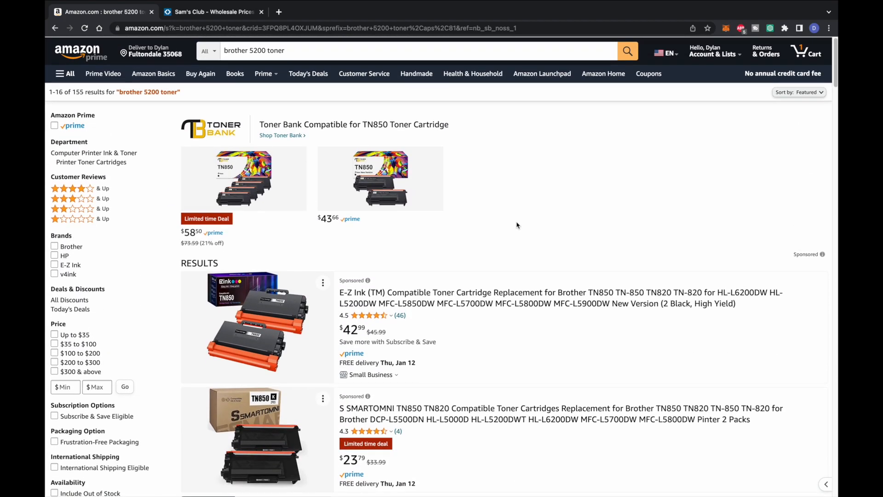
scroll(517, 225, "down", 1)
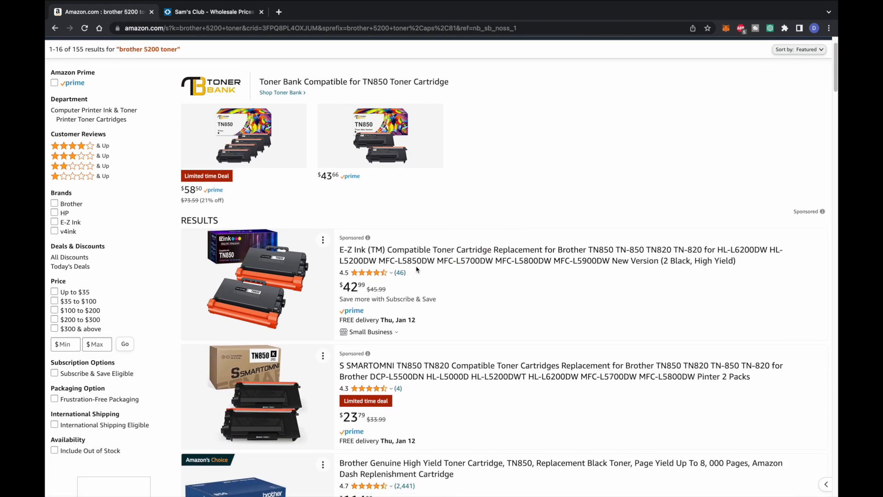
scroll(405, 295, "down", 7)
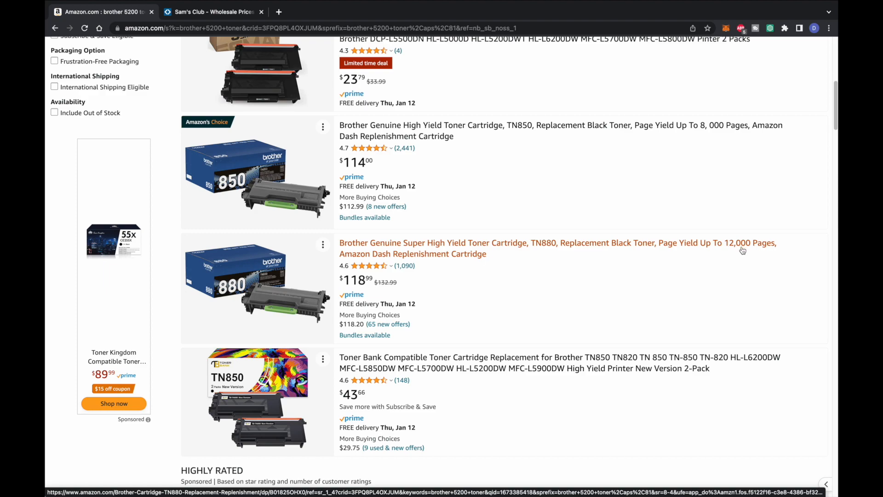
left_click(400, 256)
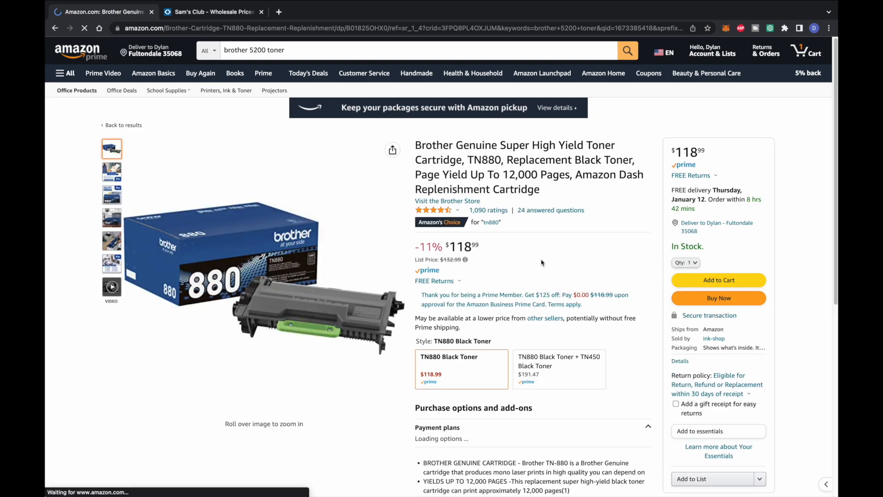
left_click(714, 281)
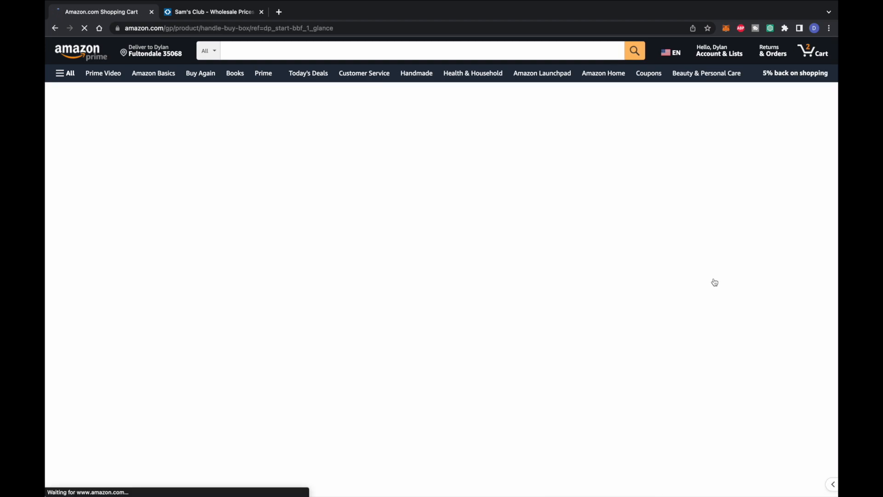
Step: Remove the Brother laser printer from the Amazon cart, proceed to checkout with only the toner and highlight the order total
left_click(816, 56)
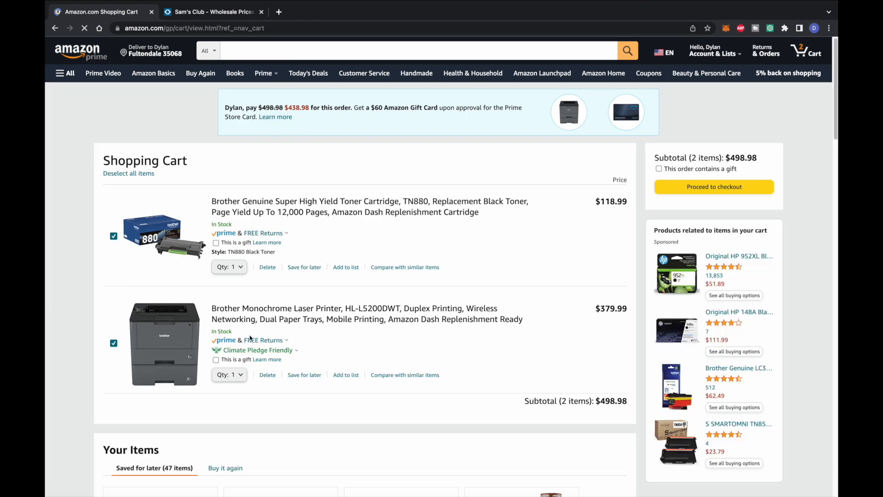
left_click(268, 375)
left_click(706, 189)
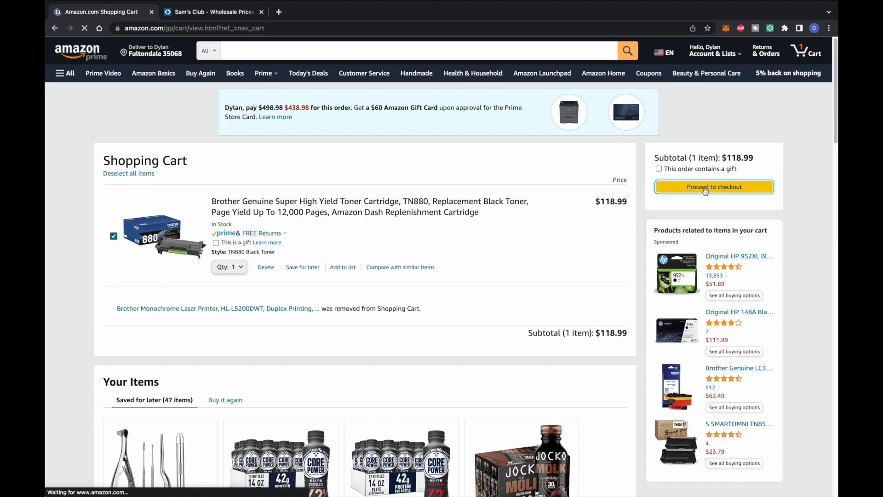
left_click(705, 190)
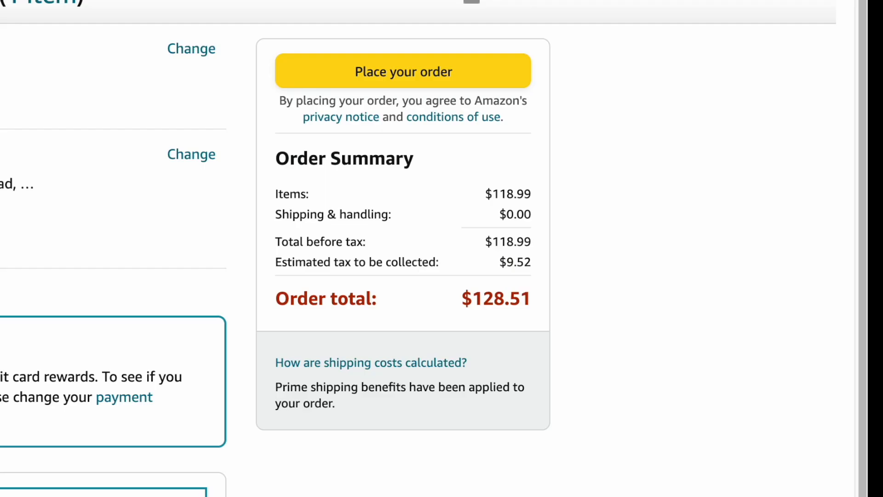
left_click_drag(464, 299, 532, 299)
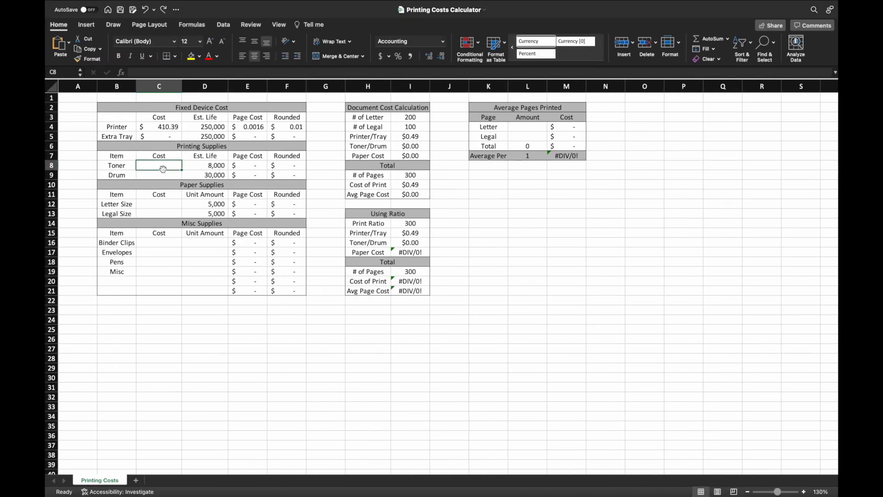
Step: Switch to the Printing Costs Calculator workbook in Excel and enter 128.51 as the toner cost with an estimated life of 12,000
type("128")
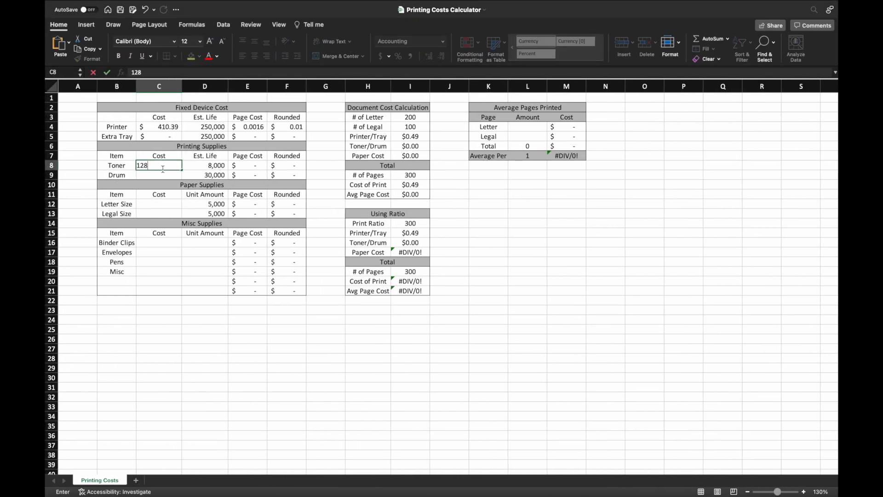
type(".51")
key("Tab")
type("12,000")
Step: Select the drum's cost cell, switch to the browser, return to the Amazon cart and delete the toner cartridge
left_click(165, 174)
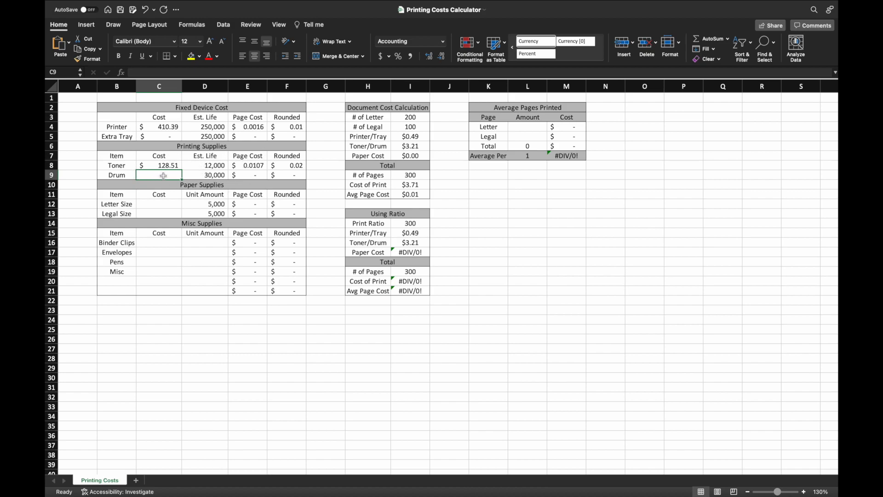
key("ctrl+Right")
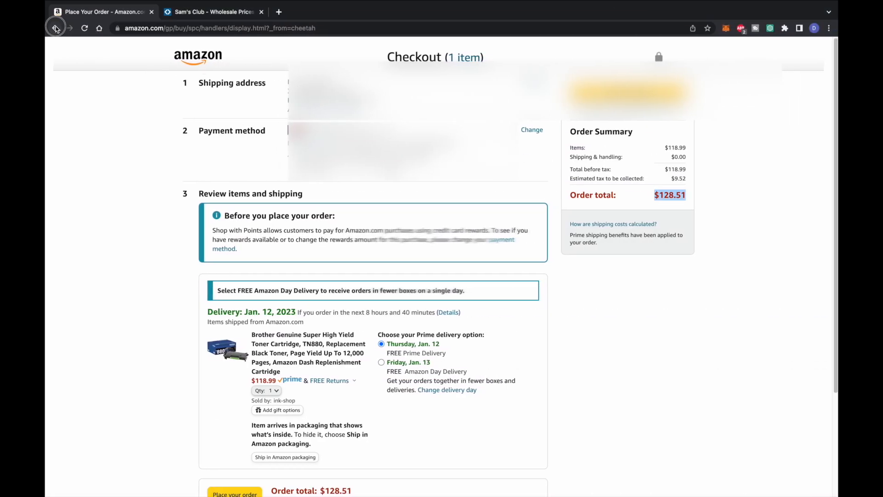
left_click(55, 28)
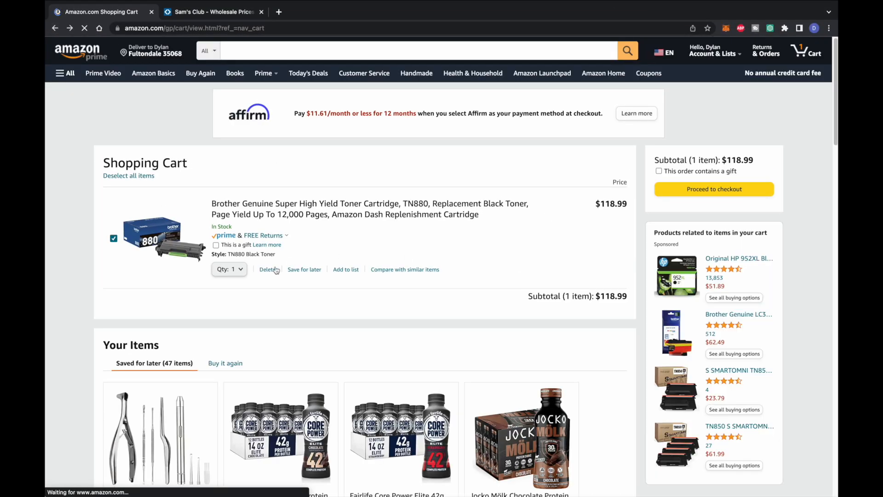
left_click(267, 270)
Step: Search Amazon for "brother 5200 drum" by reusing the recent toner search and replacing its last word
left_click(282, 51)
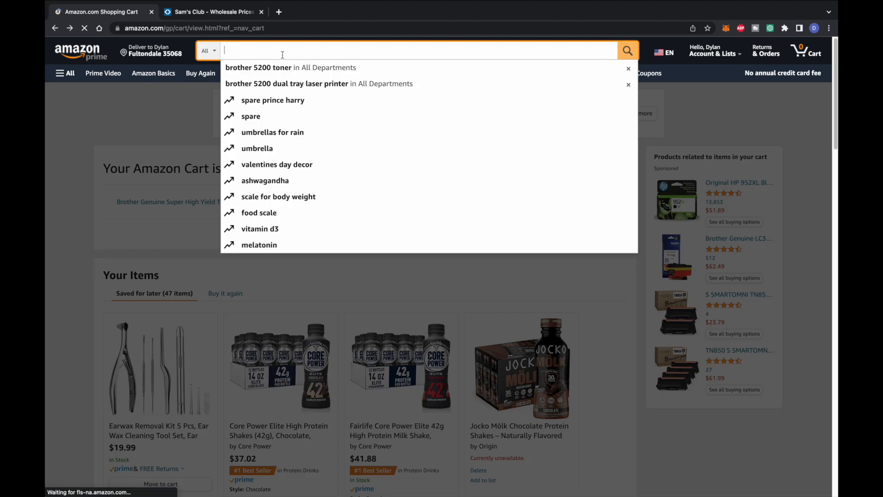
left_click(285, 70)
double_click(278, 51)
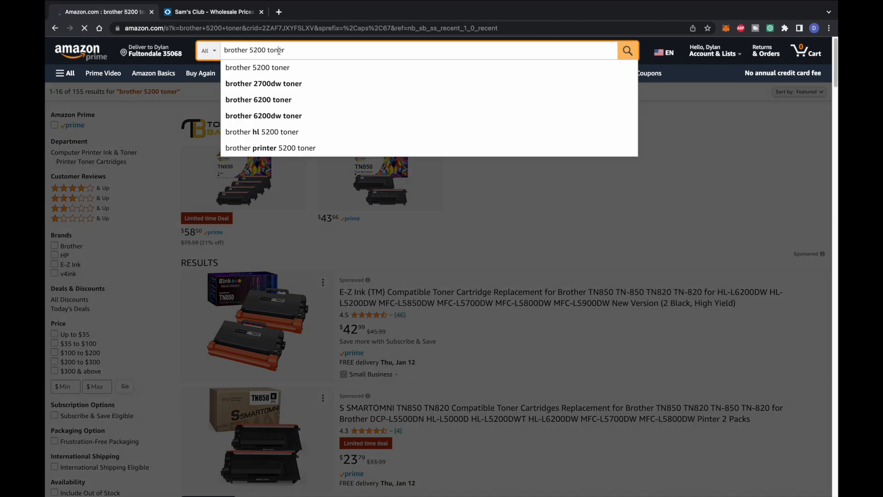
type("drum")
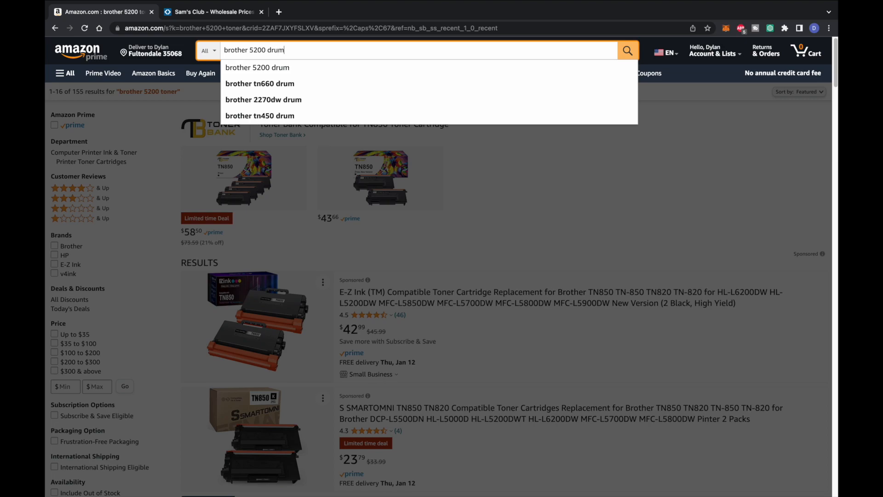
key("Return")
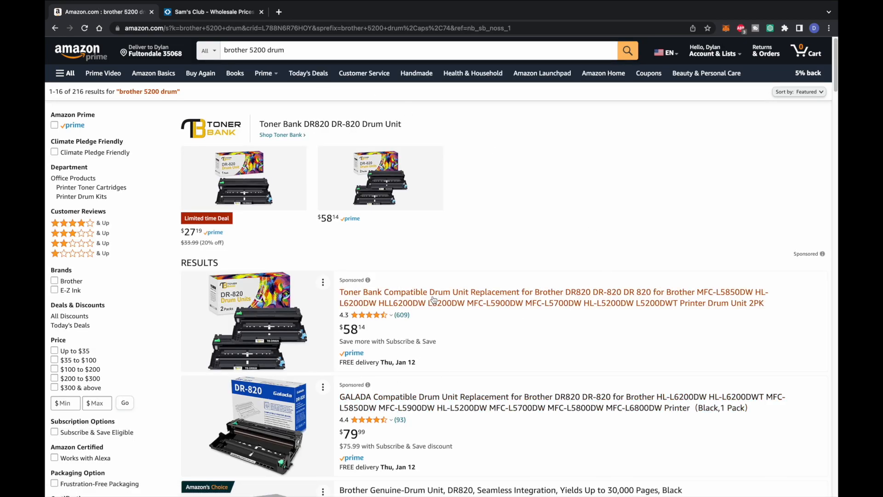
Step: Open the Brother Genuine DR820 drum unit listing and highlight the note about lower prices from other sellers
scroll(449, 377, "down", 5)
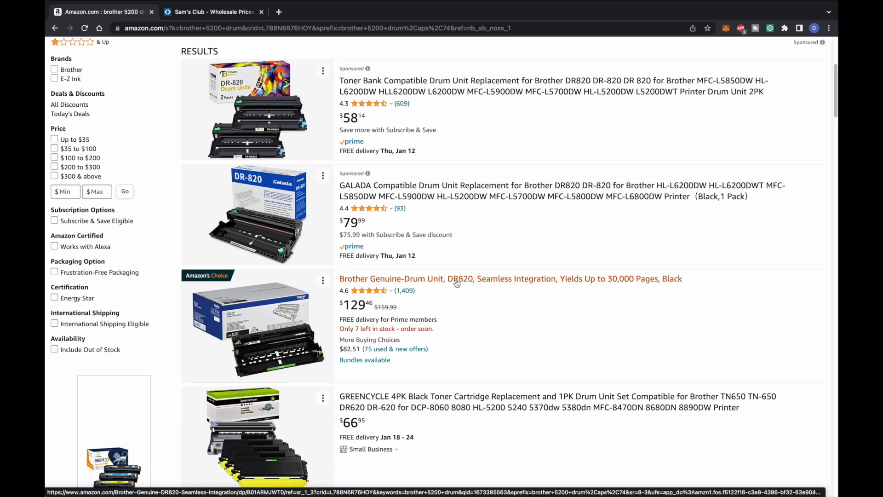
left_click(457, 279)
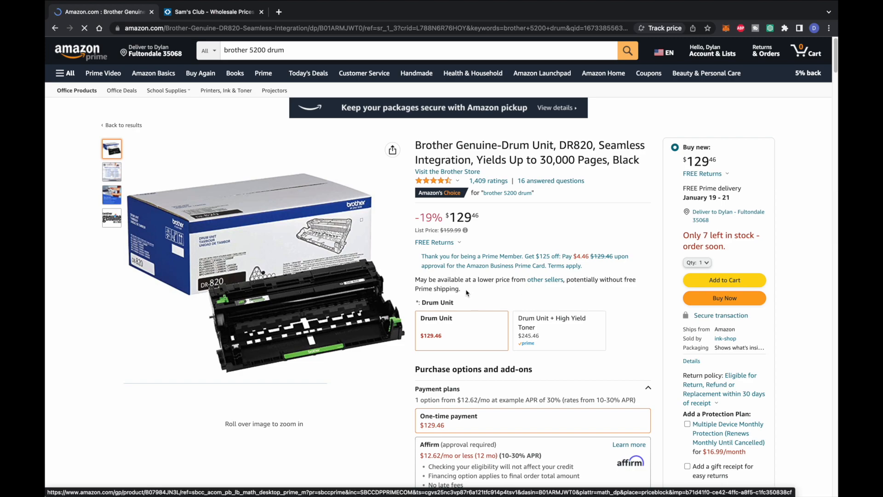
triple_click(424, 280)
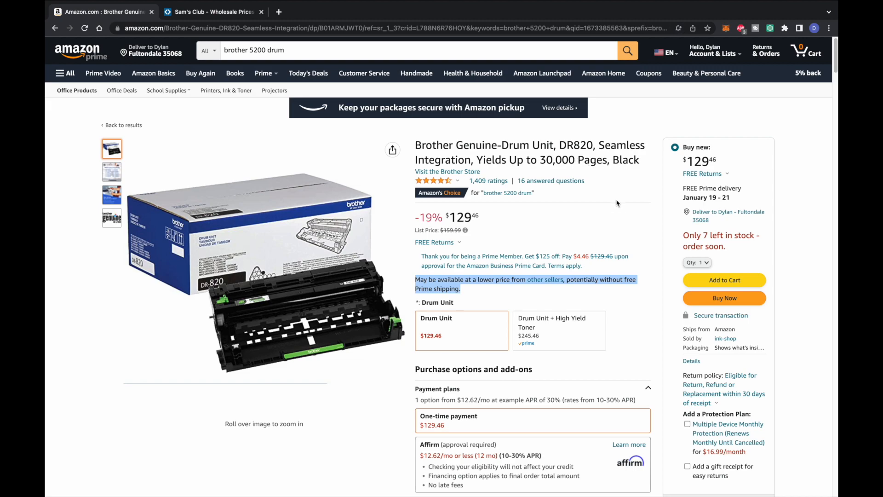
Step: Add one DR820 drum unit to the cart without the protection plan and proceed to checkout
left_click(703, 281)
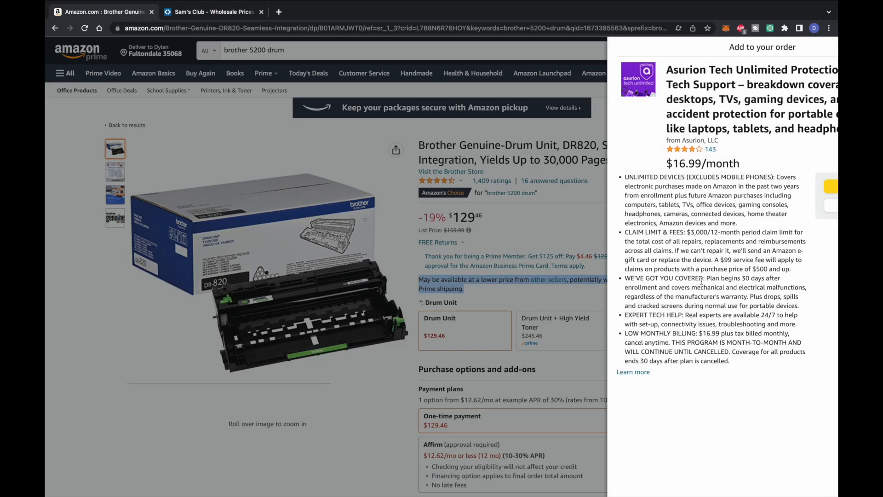
left_click(801, 213)
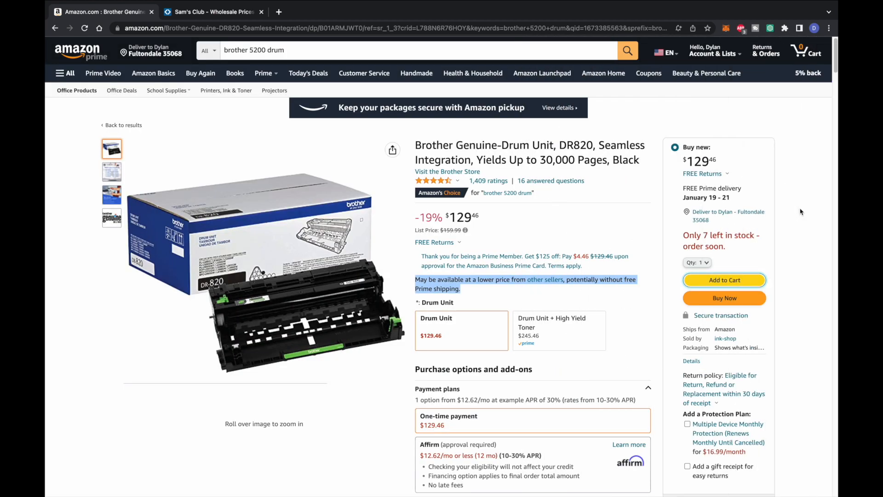
left_click(812, 62)
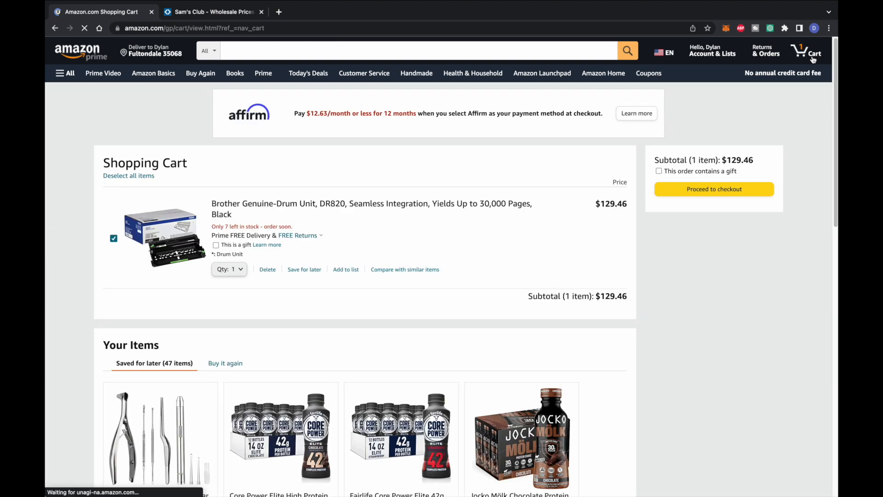
left_click(688, 195)
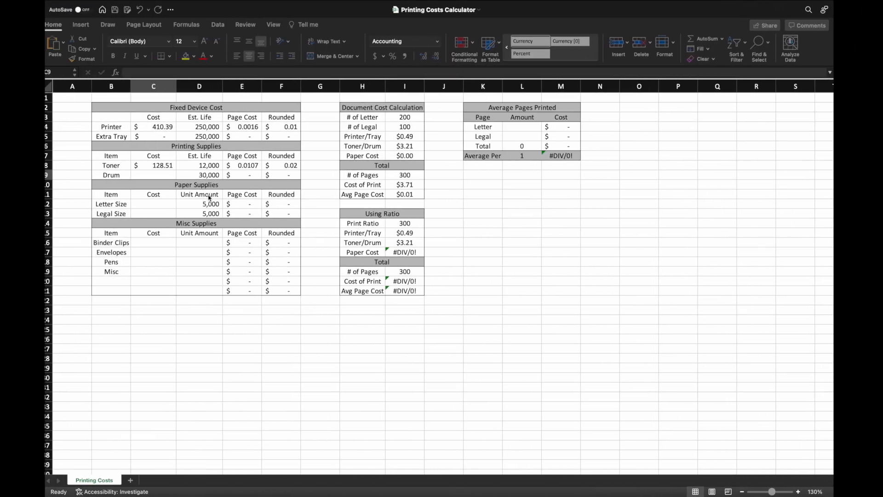
Step: Switch to the Printing Costs Calculator workbook in Excel and enter 139.82 as the drum cost
type("1")
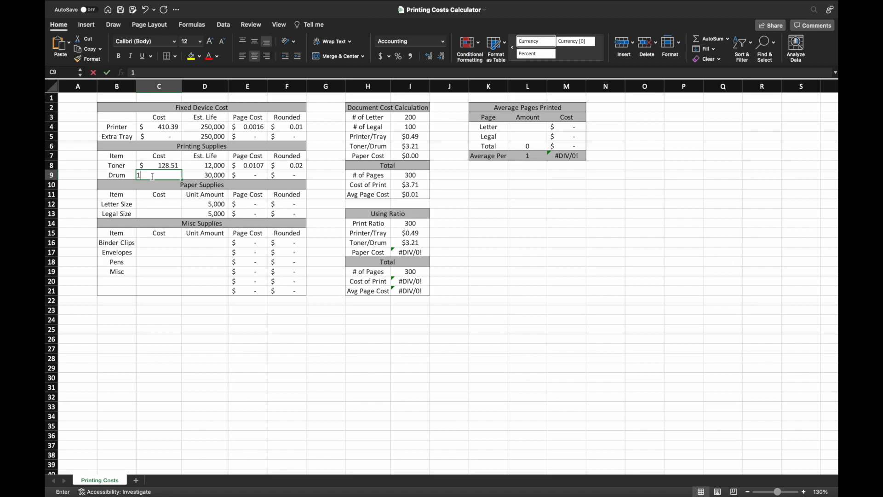
type("39.8")
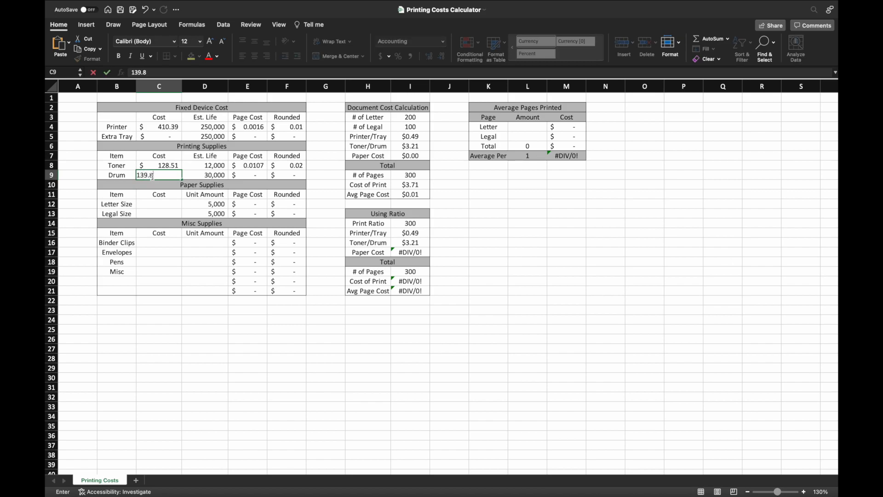
type("2")
key("Tab")
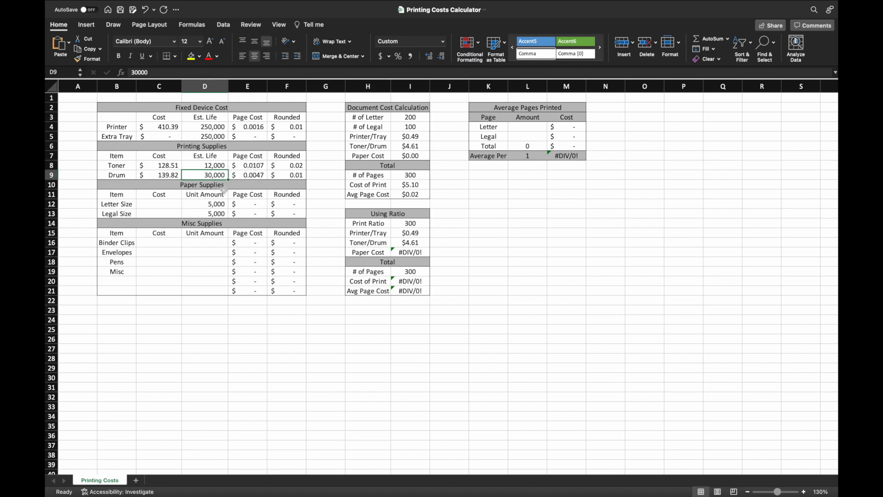
Step: Select the letter-size paper's cost cell, switch to the browser, leave the Amazon checkout and search Sam's Club for "copy paper"
left_click(162, 205)
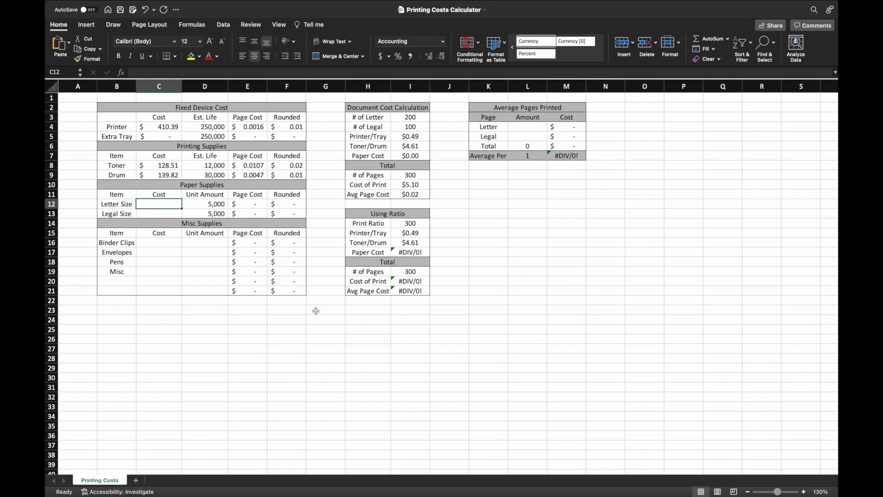
key("ctrl+Right")
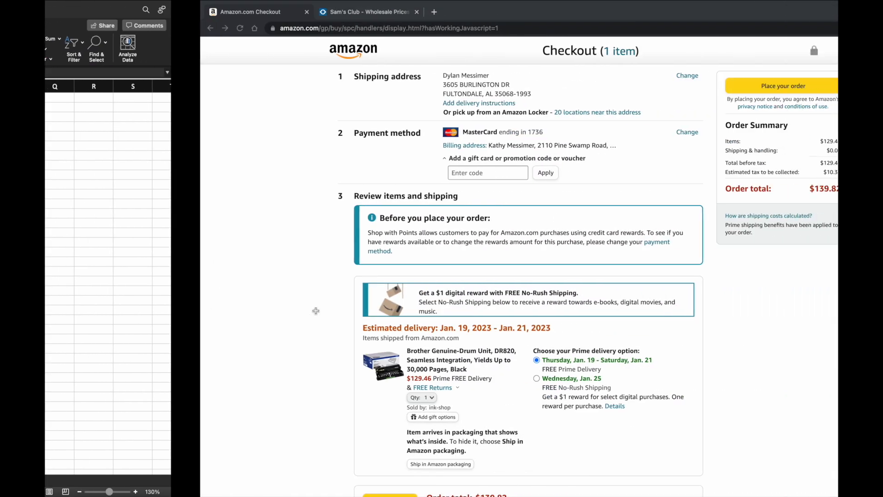
left_click(55, 28)
left_click(208, 13)
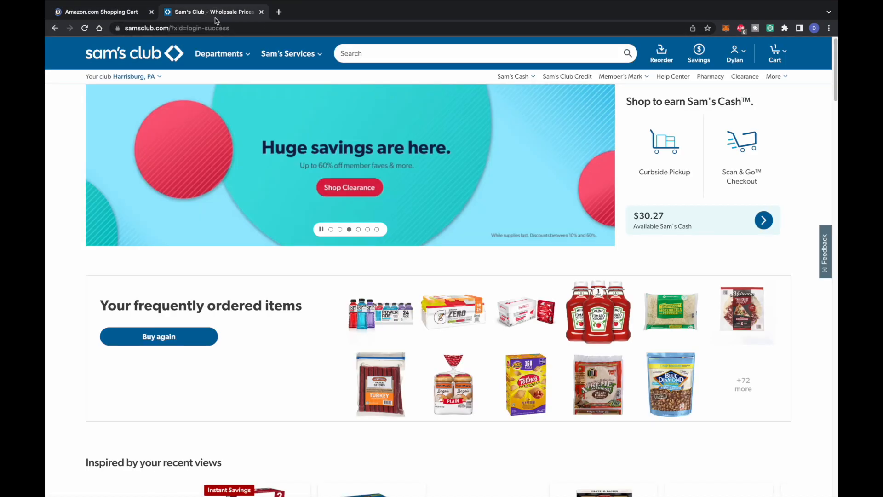
left_click(385, 53)
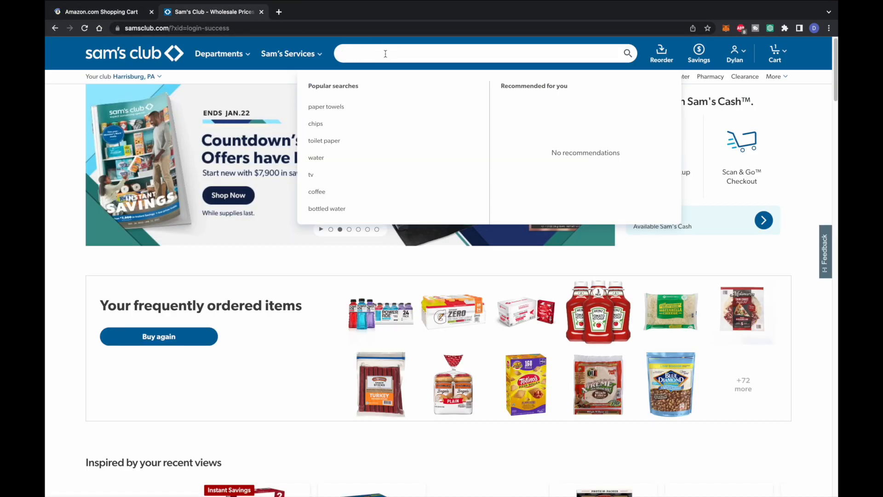
type("c")
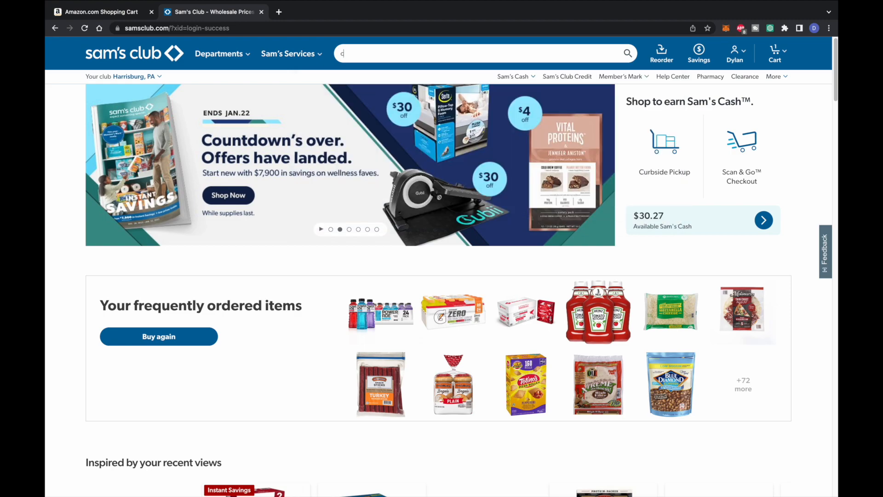
type("opy paper")
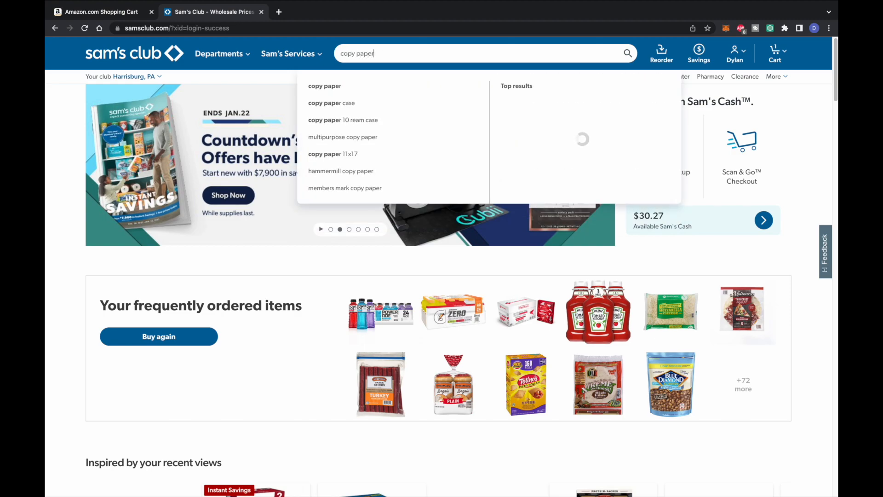
key("Return")
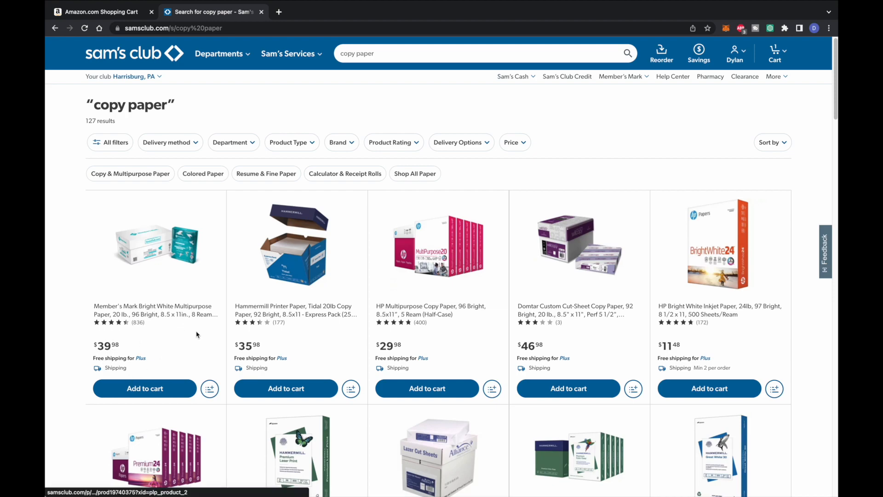
Step: Find the Member's Mark Multipurpose Copy Paper 10 Ream Case on Sam's Club, highlight its price, add one to the cart and view the cart
scroll(197, 323, "down", 8)
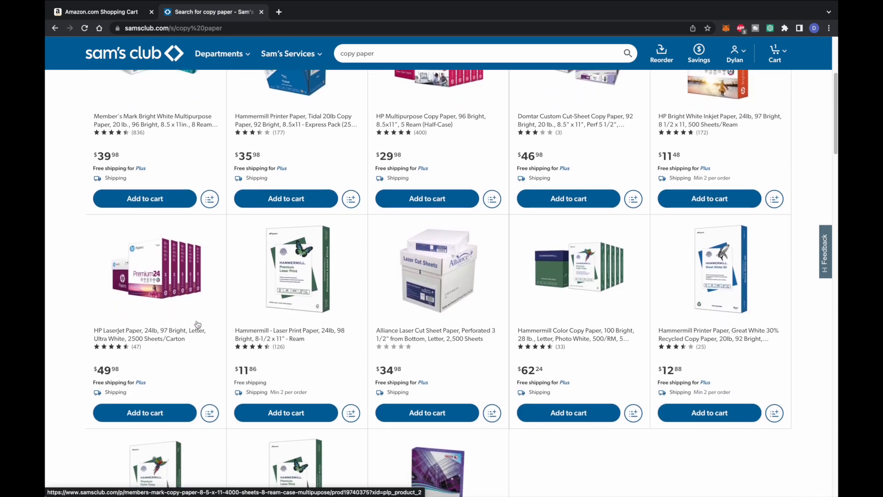
scroll(197, 323, "down", 8)
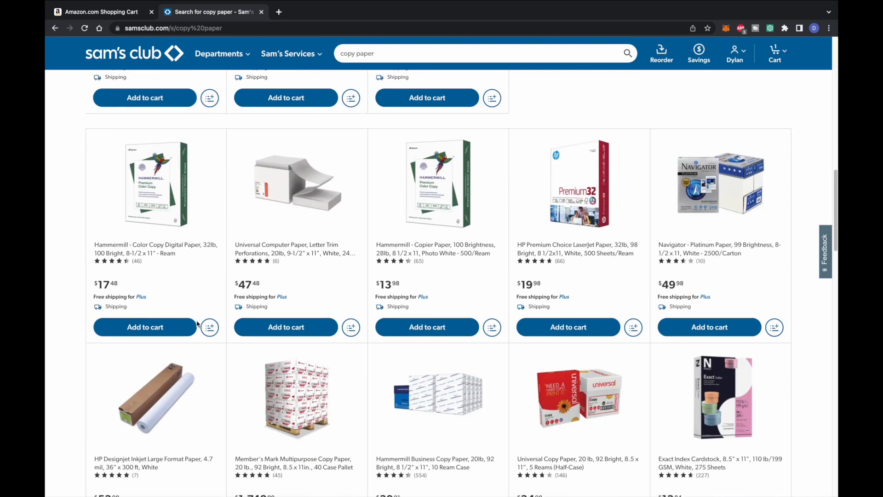
scroll(198, 324, "down", 3)
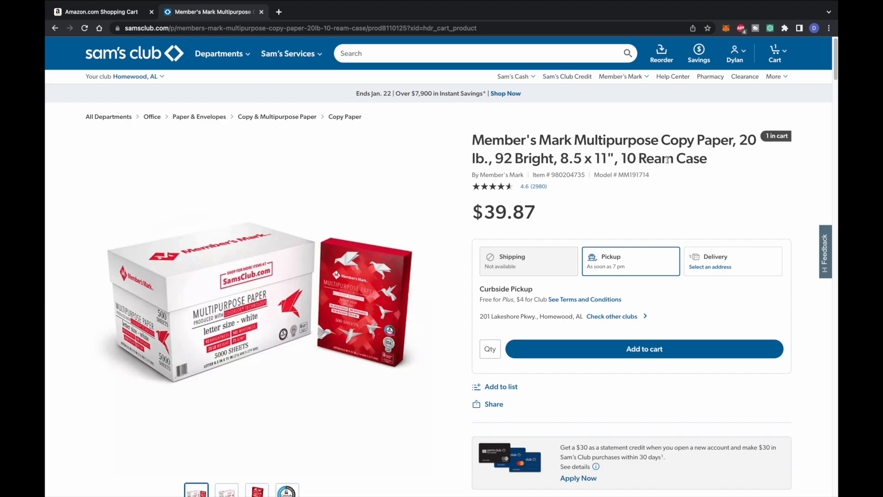
left_click_drag(483, 218, 541, 223)
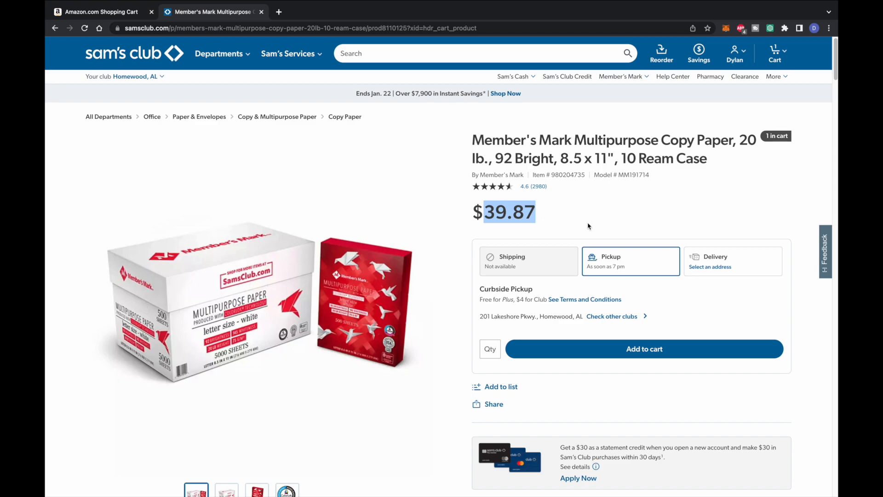
left_click(589, 352)
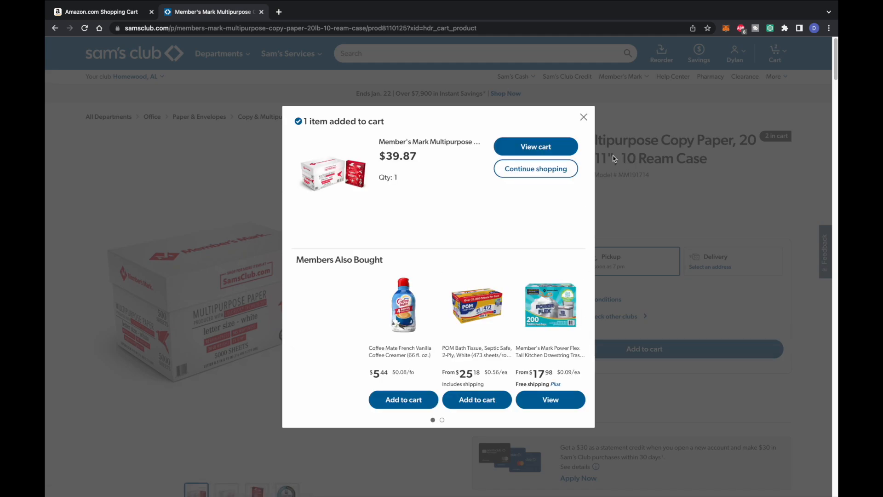
left_click(553, 151)
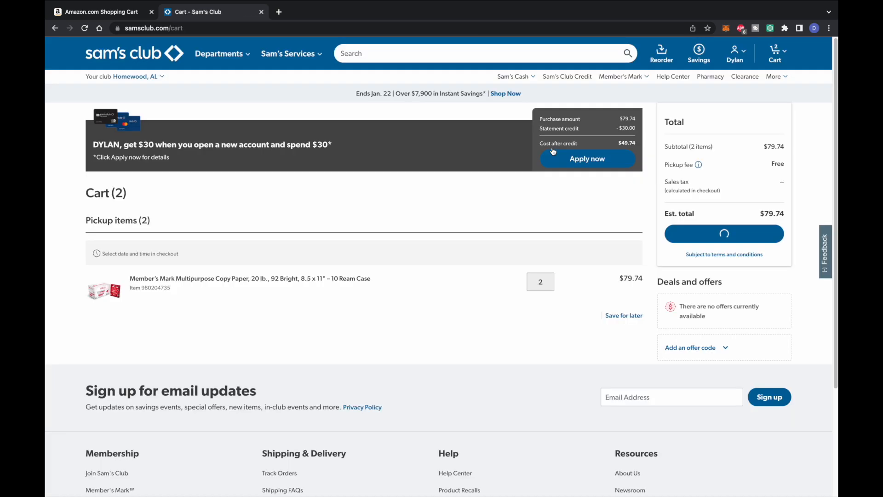
Step: Reduce the copy paper quantity in the Sam's Club cart to 1 and begin checkout
left_click(515, 290)
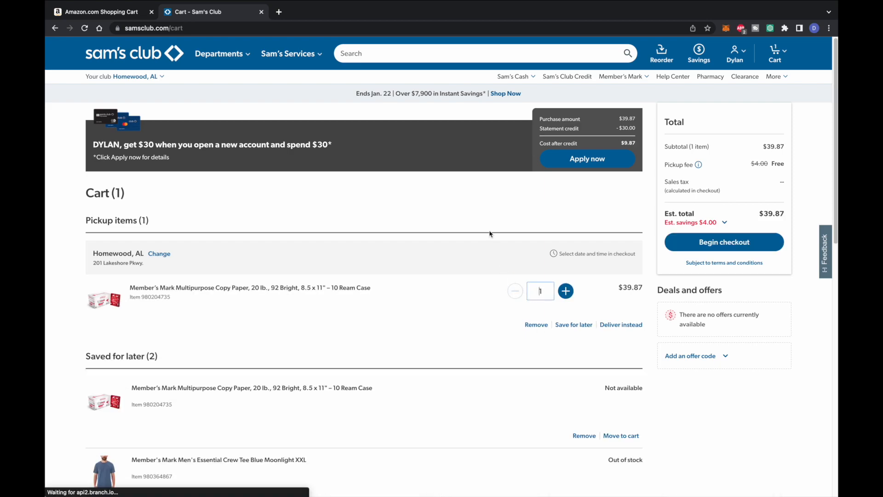
left_click(711, 240)
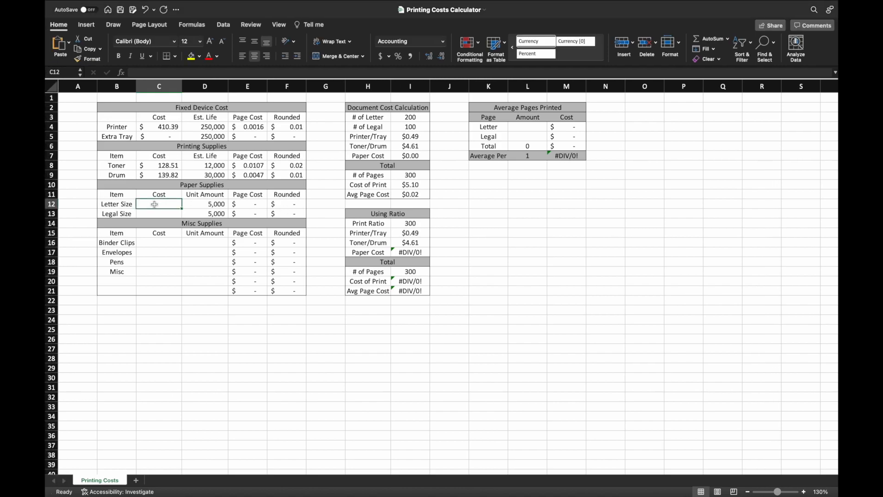
Step: Switch to the Printing Costs Calculator workbook in Excel, enter 43.86 as the letter-size paper cost and select the legal-size cost cell
type("43.86")
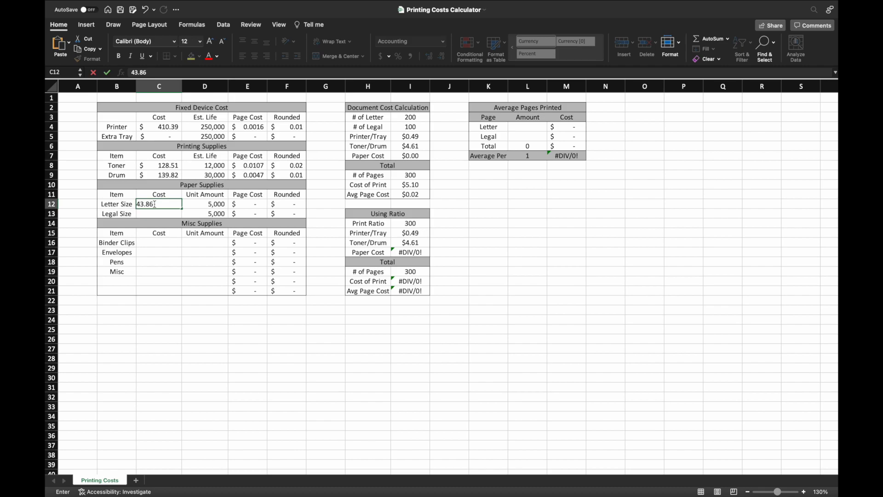
key("Tab")
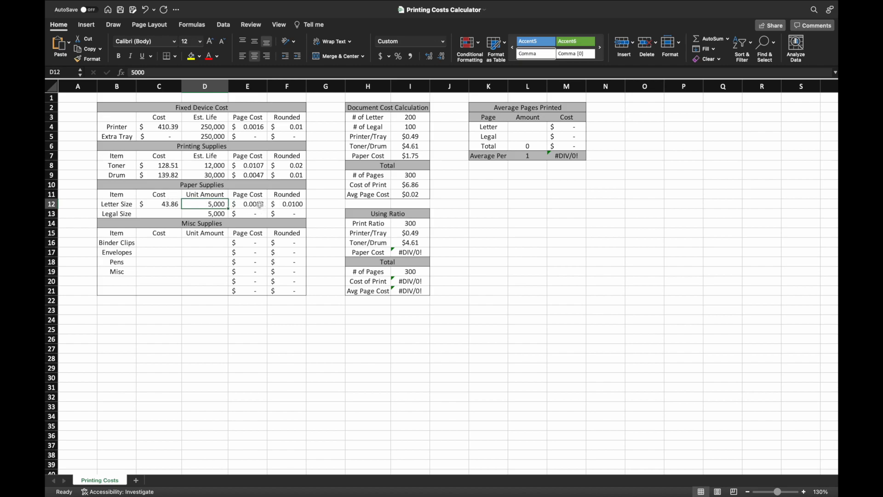
left_click(164, 214)
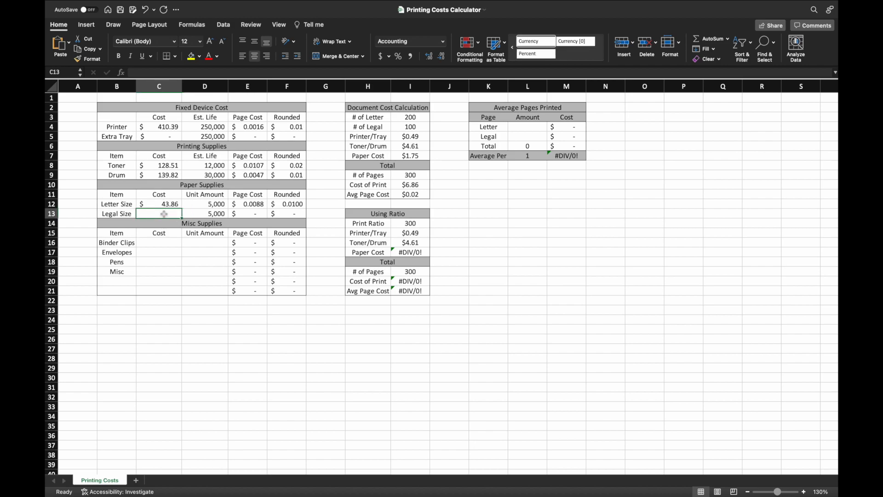
Step: Switch to the browser, leave the Sam's Club checkout and remove the copy paper case from the cart
key("ctrl+Right")
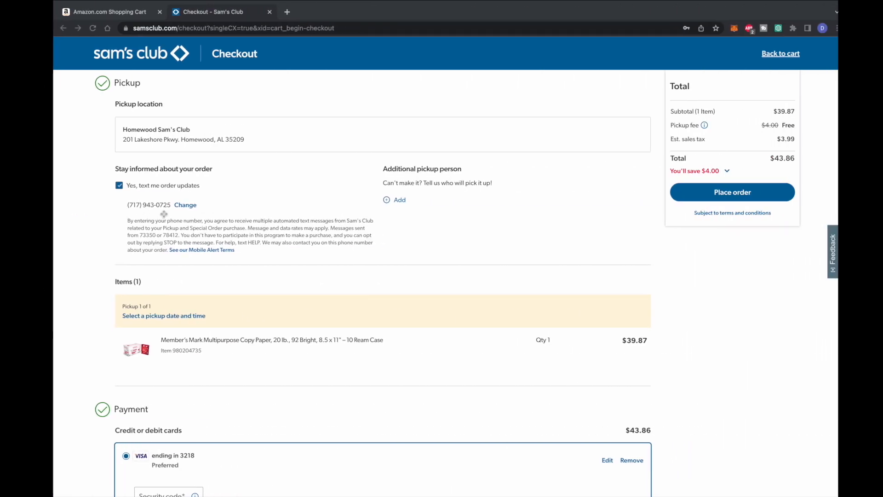
left_click(56, 30)
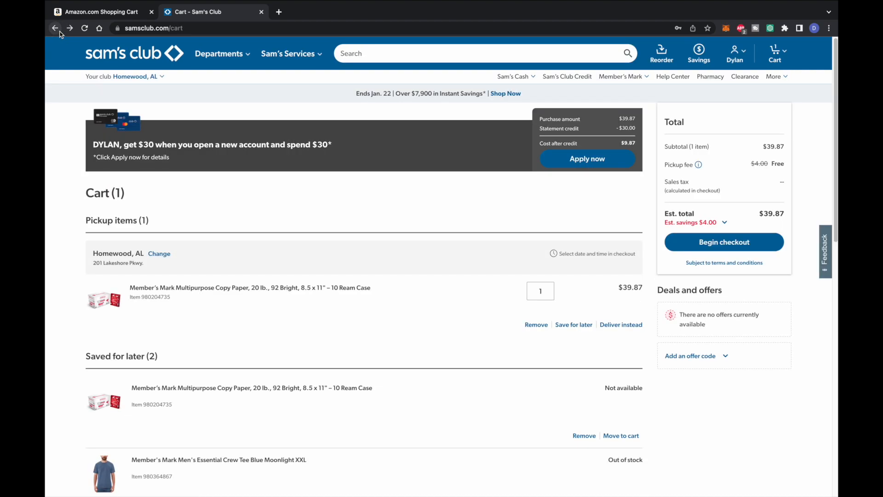
left_click(415, 53)
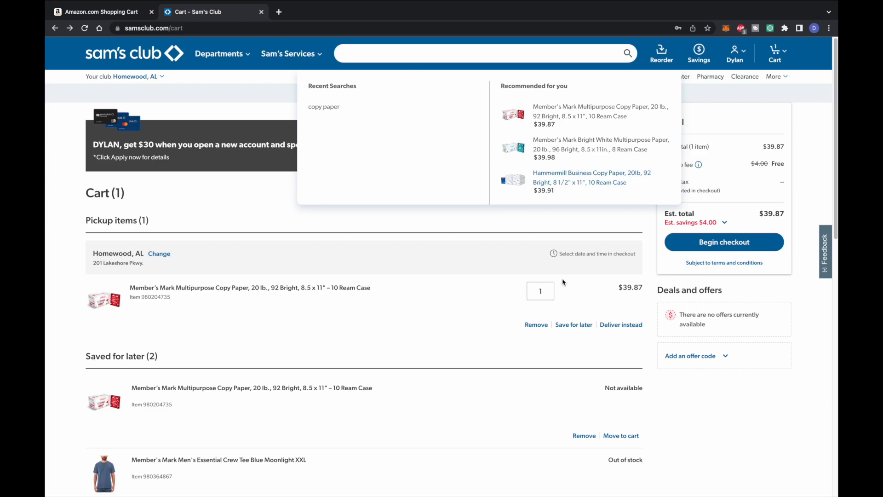
left_click(536, 325)
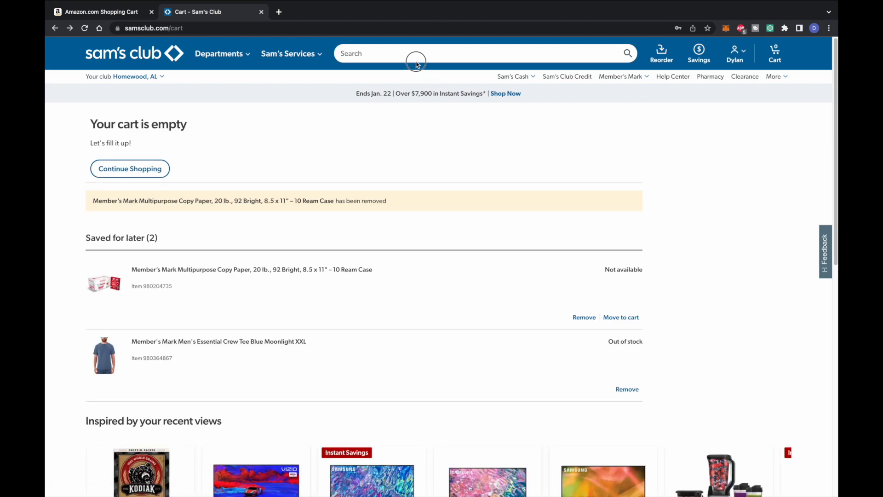
Step: Search Sam's Club for "legal printer paper" and look through the results for legal-size paper
left_click(419, 56)
type("le")
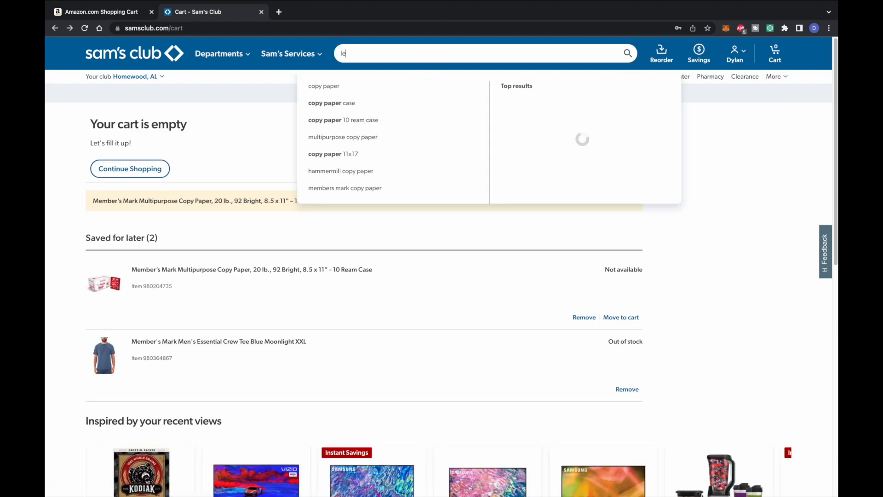
type("gal p")
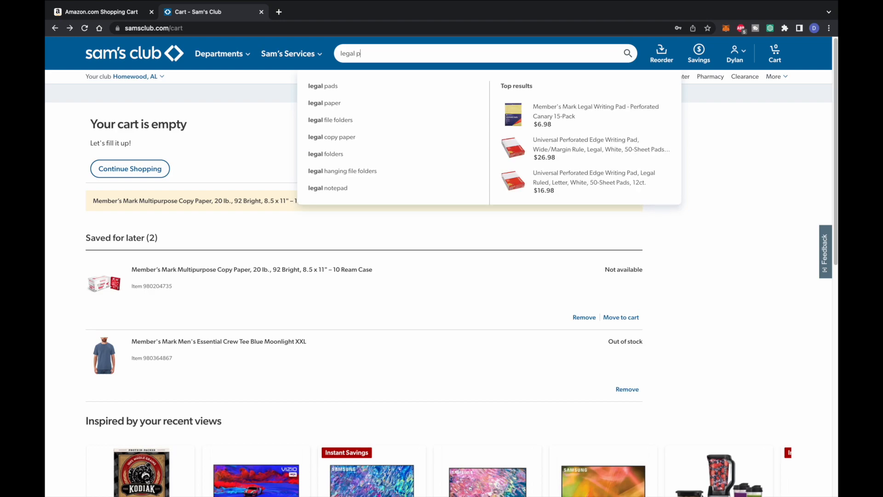
type("rinter")
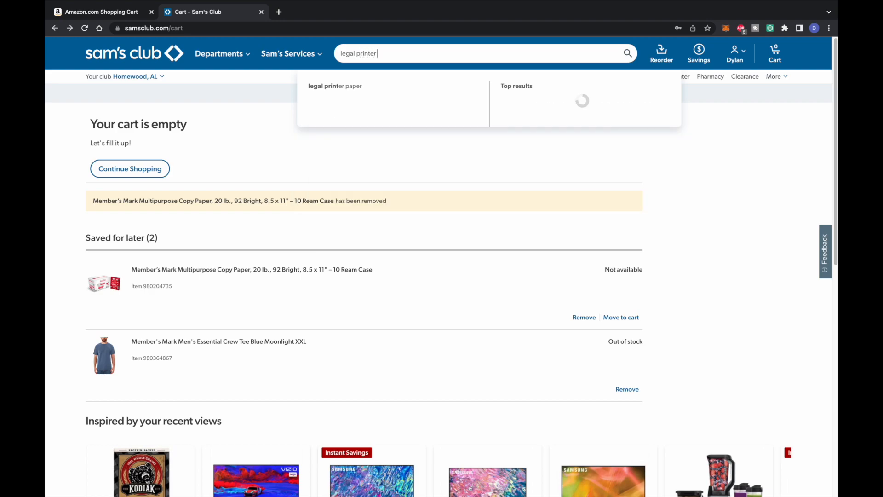
type(" paper")
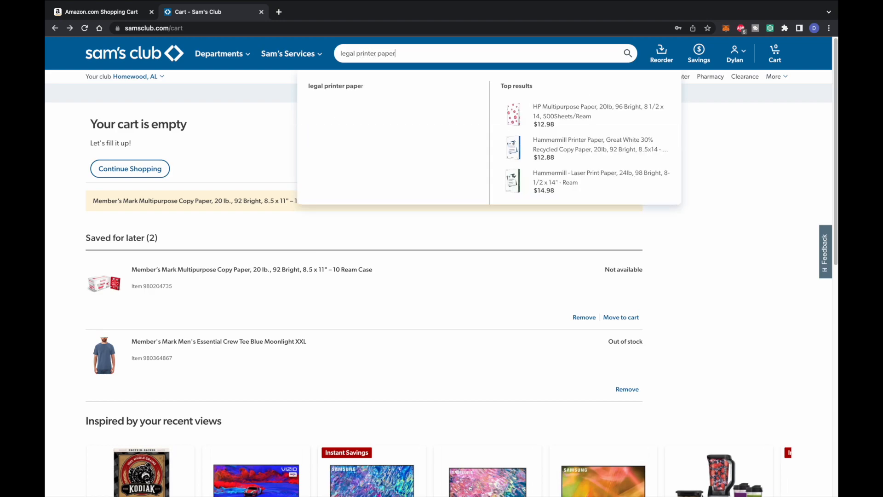
left_click(353, 90)
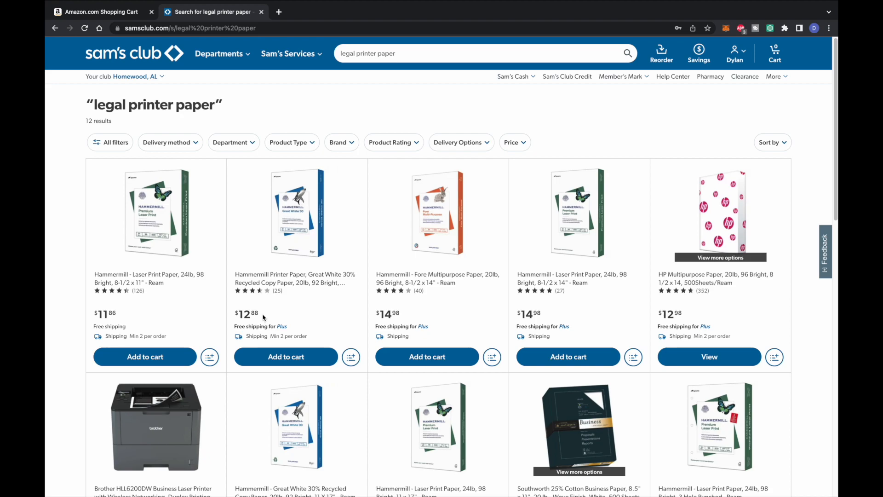
scroll(282, 307, "down", 5)
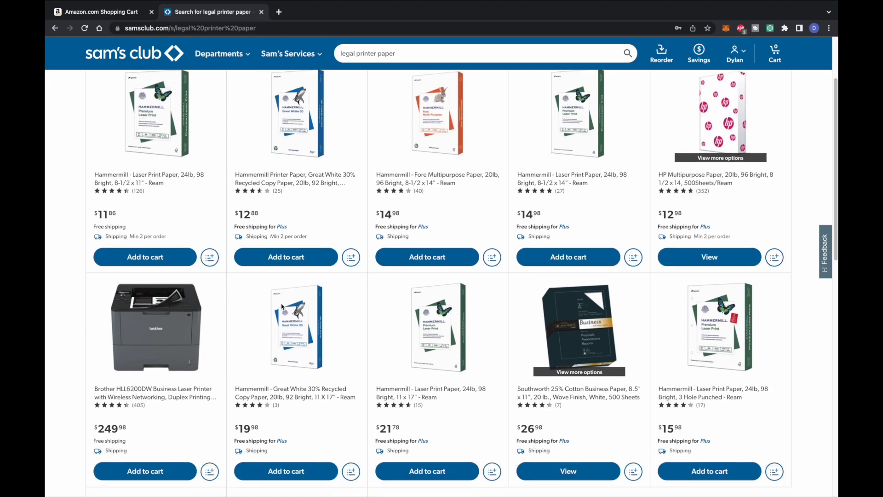
scroll(282, 307, "down", 2)
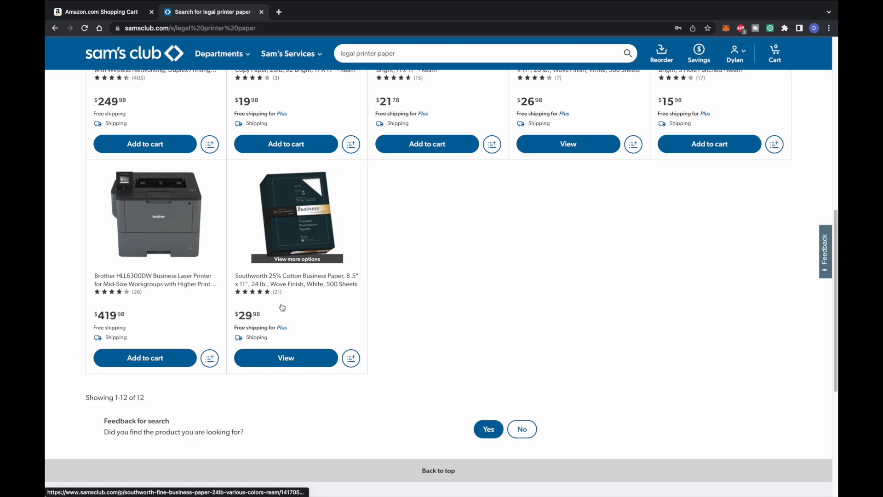
scroll(282, 307, "up", 5)
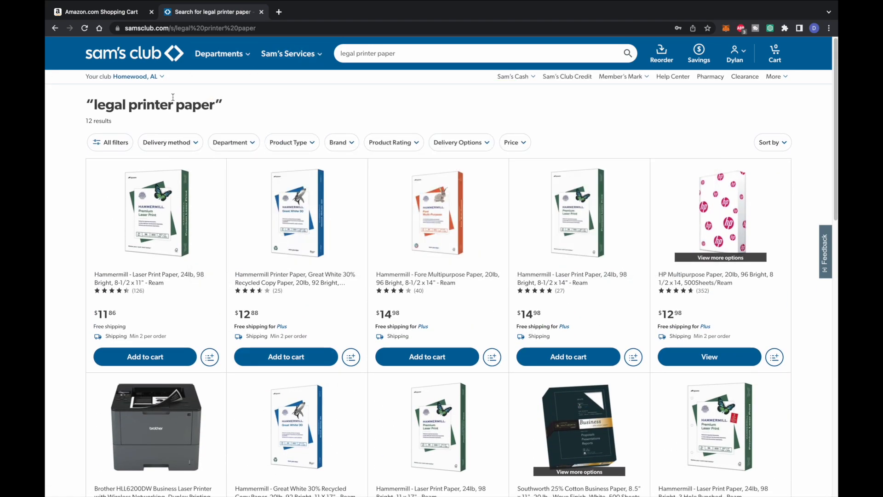
triple_click(165, 99)
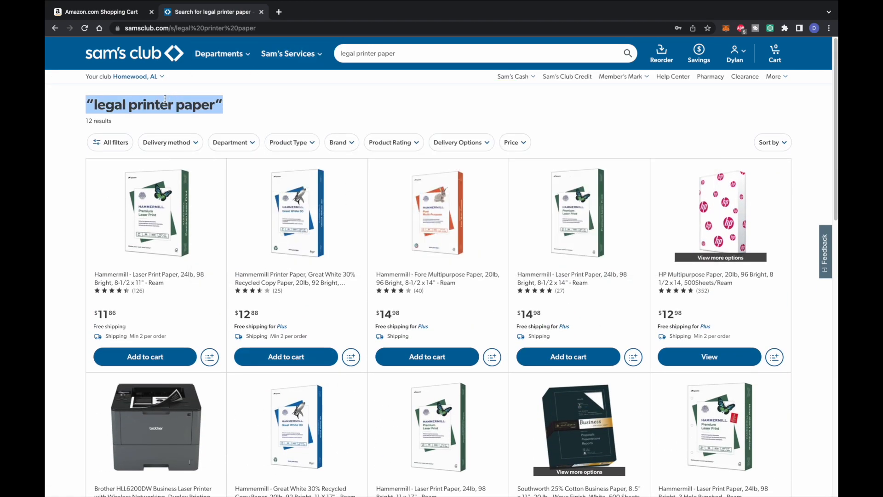
left_click(288, 53)
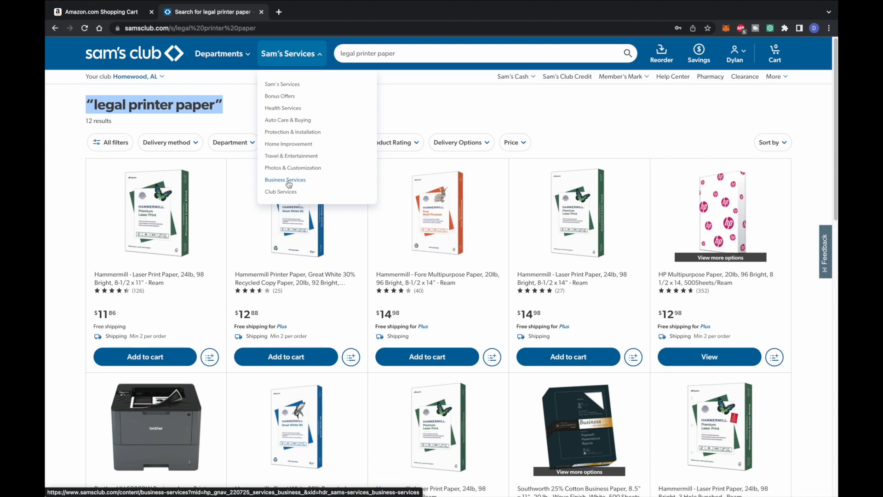
left_click(386, 104)
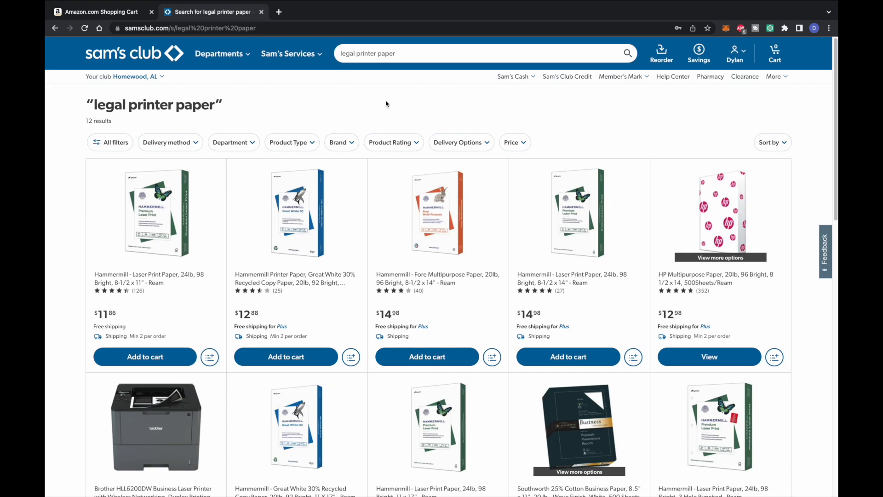
Step: Go to officesupply.com, dismiss the email sign-up offer and open the "Pick Your Copy Paper" deal
left_click(257, 28)
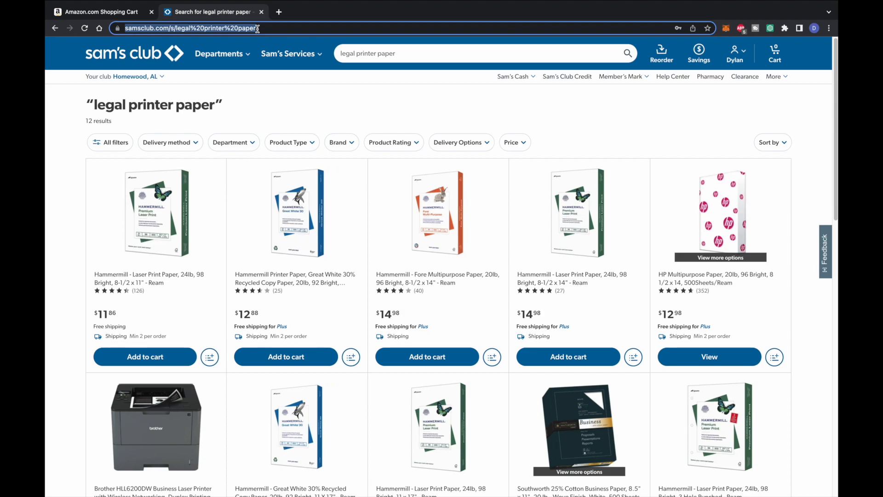
type("offi")
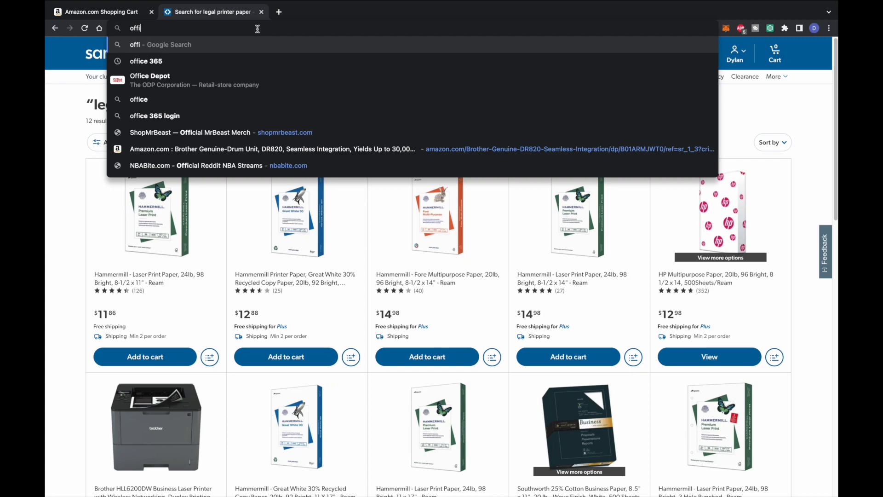
type("ces")
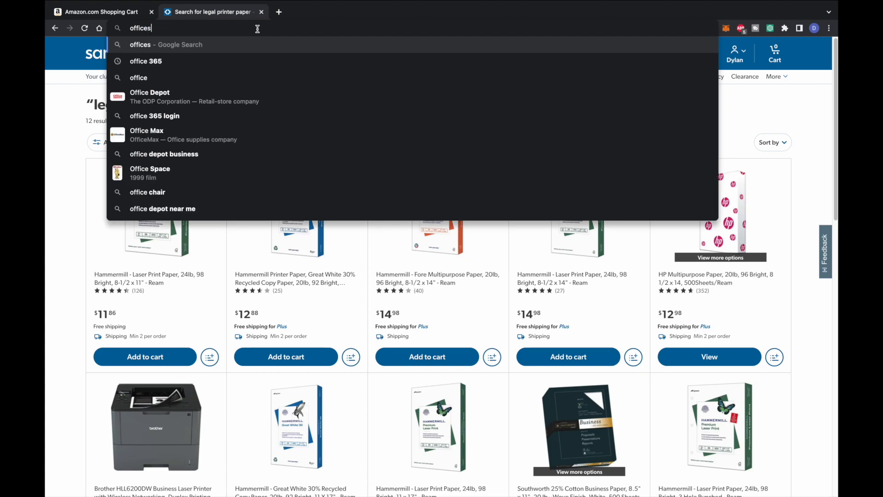
type("upply.com")
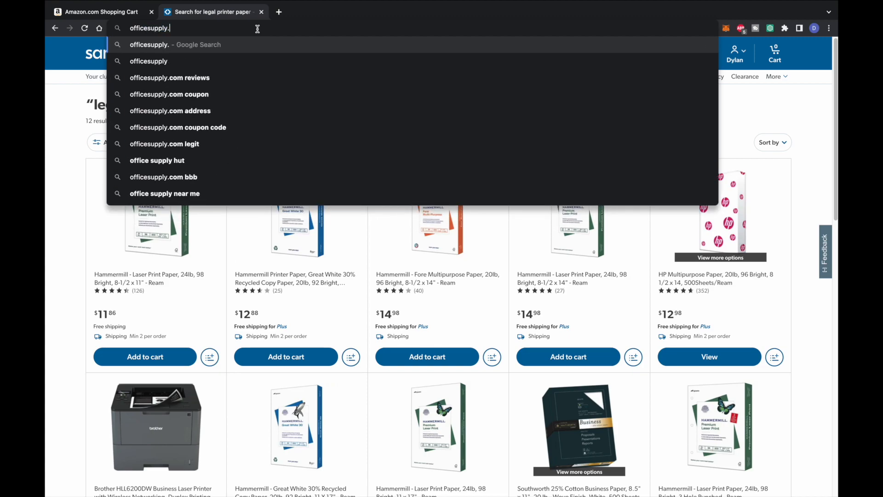
key("Return")
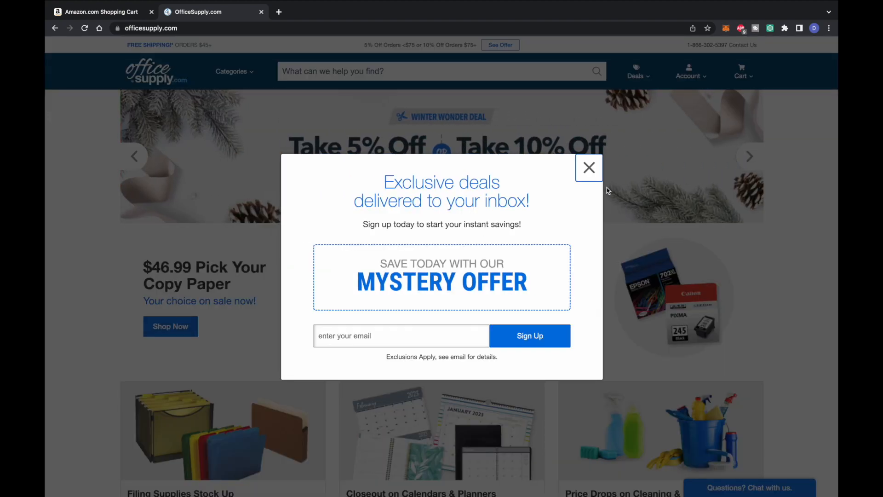
left_click(590, 169)
left_click(166, 327)
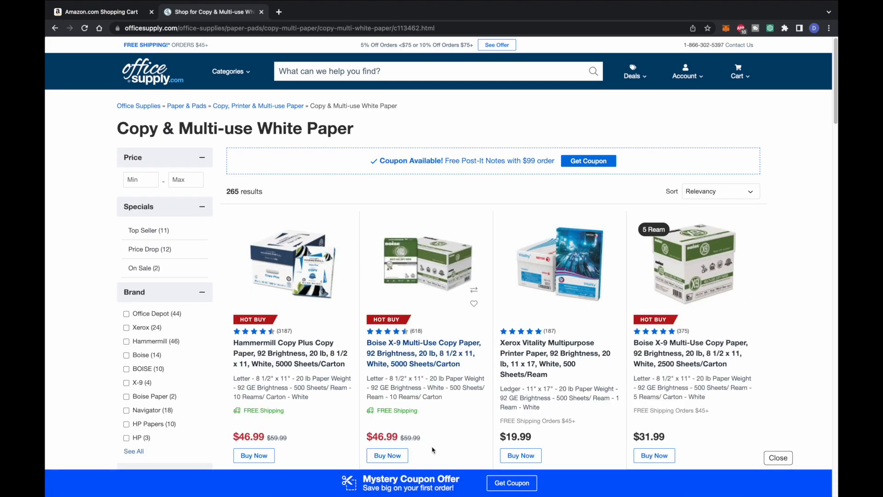
Step: Filter the white copy paper by the sheet sizes 8 1/2" x 14" and Legal - 8 1/2" x 14"
scroll(432, 450, "down", 1)
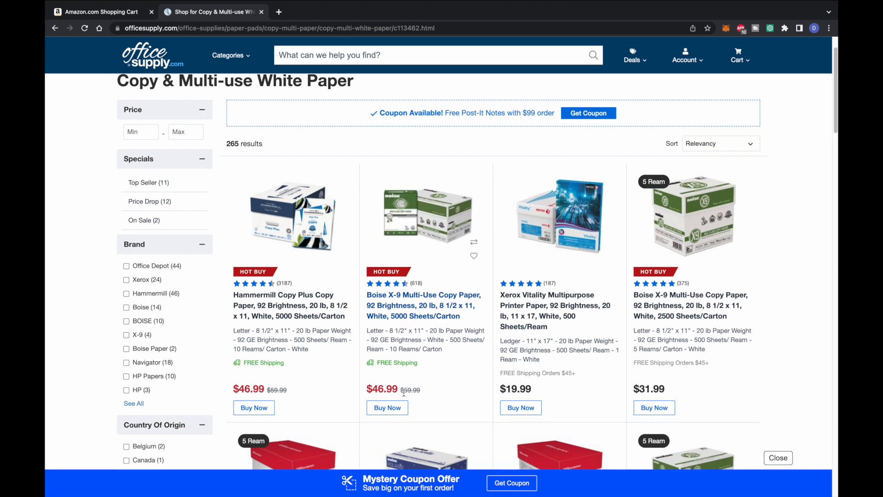
scroll(103, 325, "down", 2)
scroll(103, 325, "down", 2)
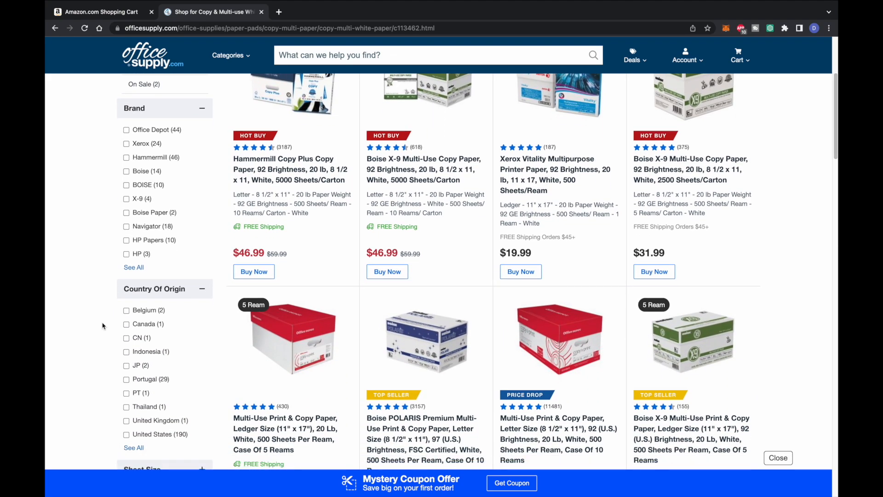
scroll(103, 326, "down", 1)
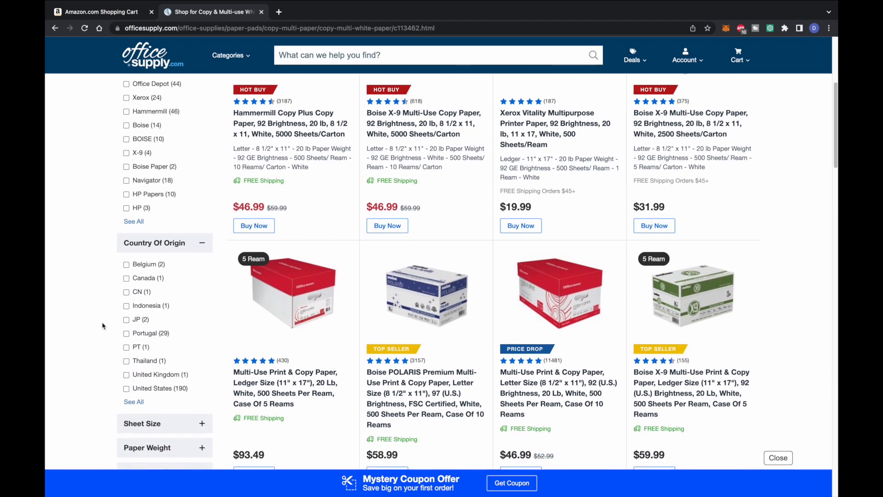
scroll(103, 324, "down", 3)
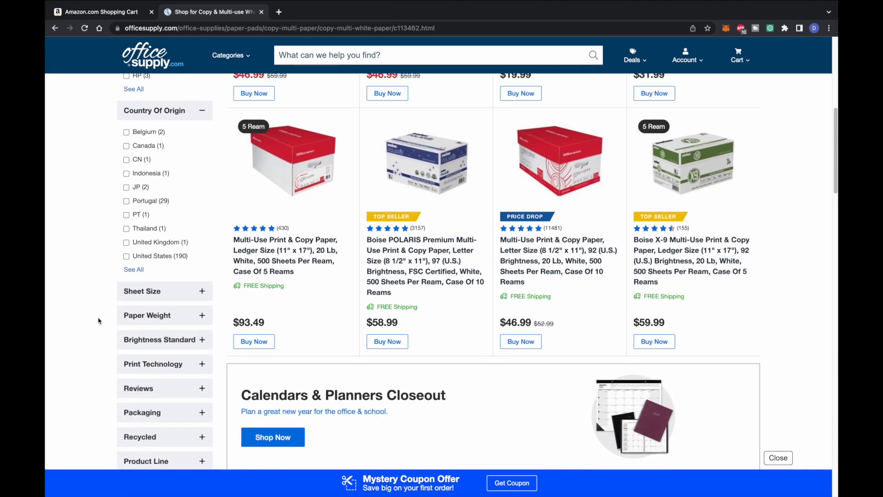
left_click(155, 294)
left_click(126, 327)
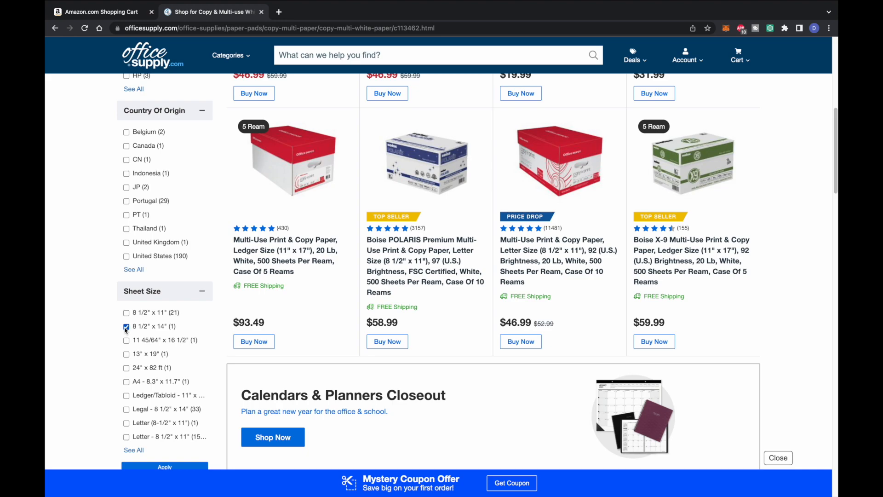
scroll(105, 438, "down", 1)
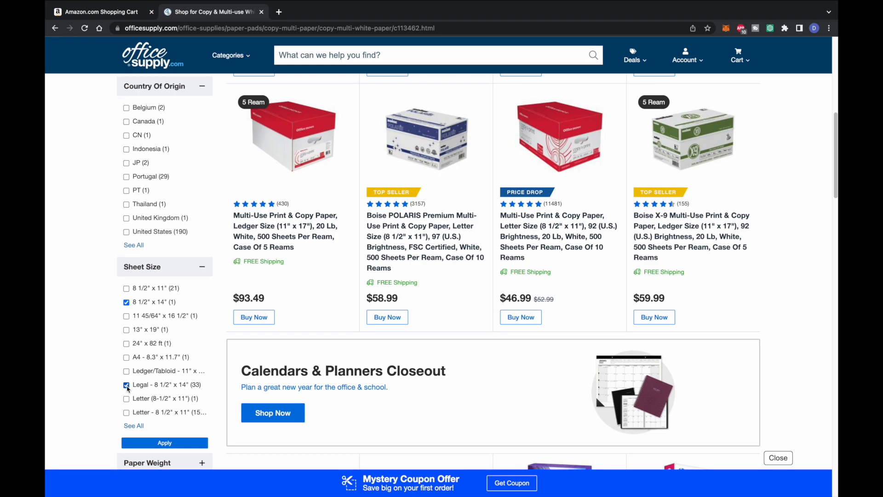
left_click(161, 444)
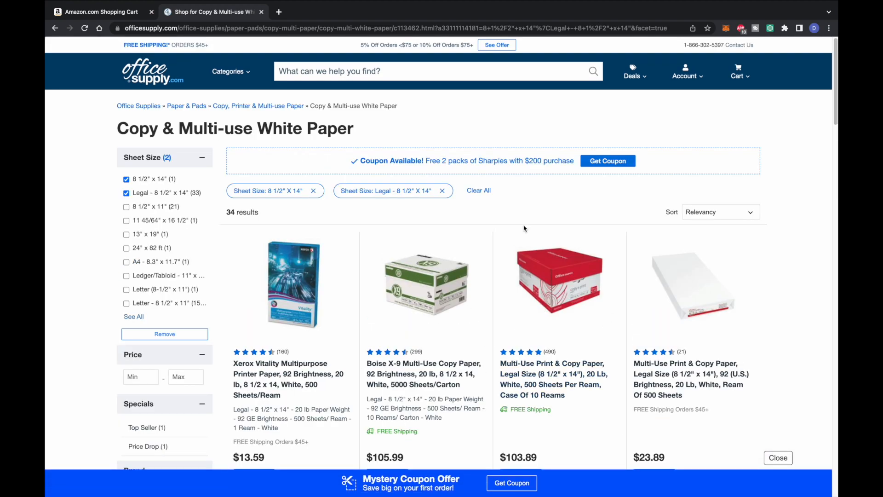
Step: Compare the prices of the legal-size white copy paper reams and ten-ream cases in the filtered results
scroll(524, 229, "down", 1)
scroll(524, 229, "down", 2)
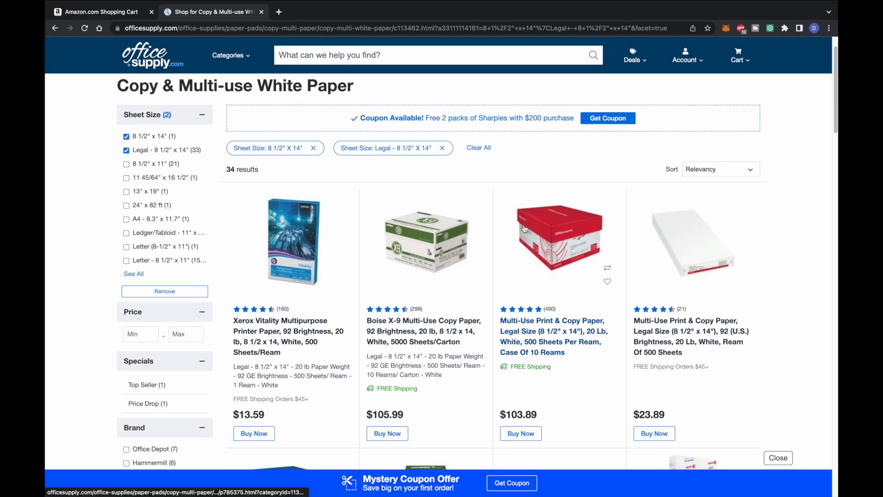
scroll(524, 229, "down", 5)
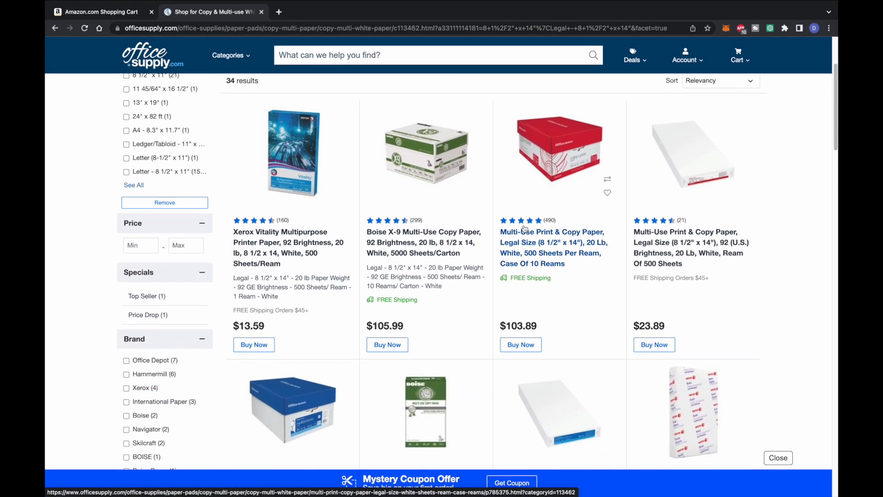
scroll(525, 229, "down", 3)
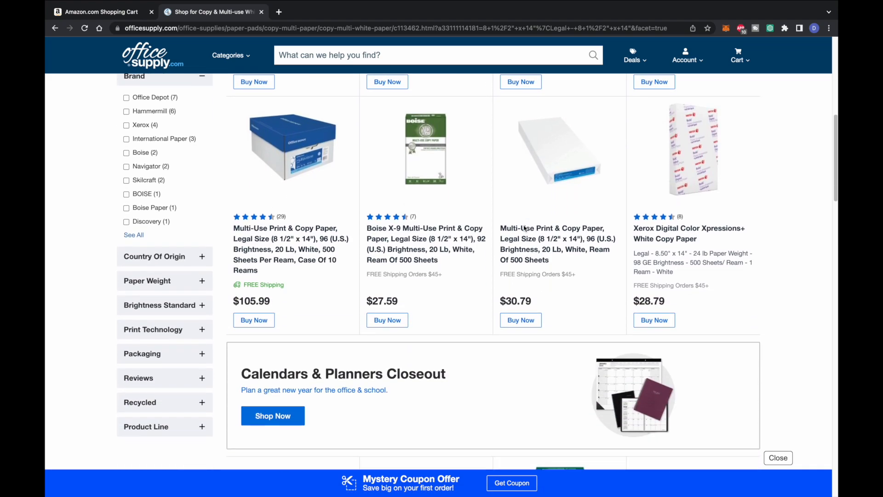
scroll(299, 260, "up", 1)
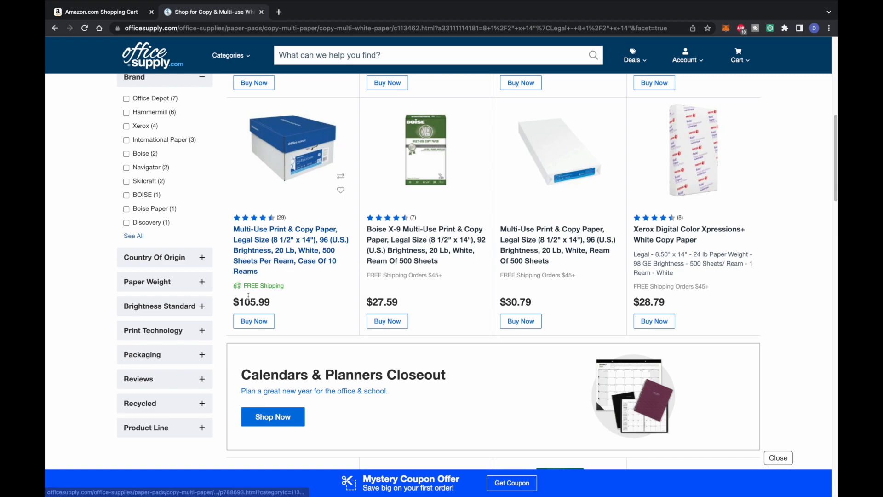
left_click_drag(239, 302, 266, 304)
scroll(266, 303, "up", 5)
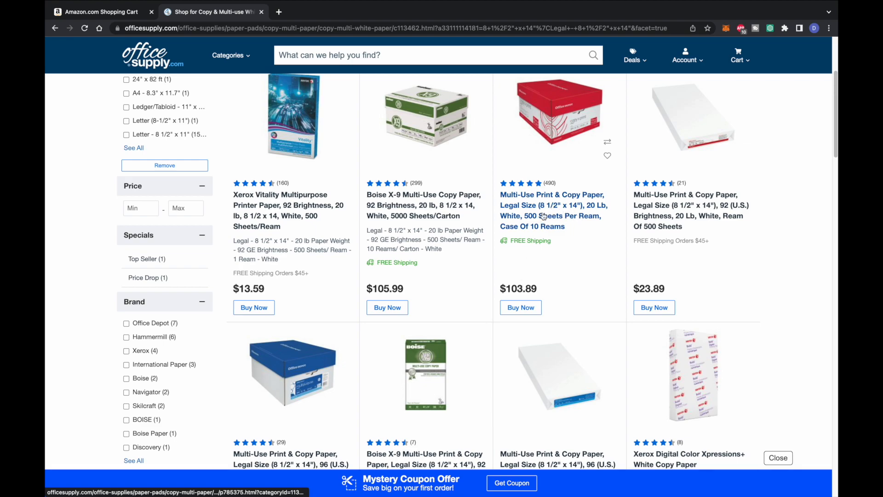
Step: Add the $103.89 legal-size Multi-Use Print & Copy Paper case of 10 reams to the cart and check the order total at checkout
left_click(516, 311)
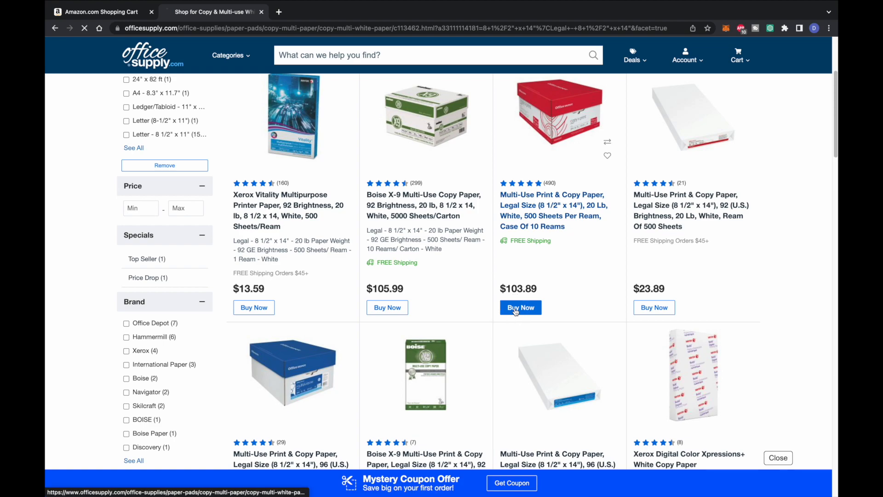
left_click(639, 351)
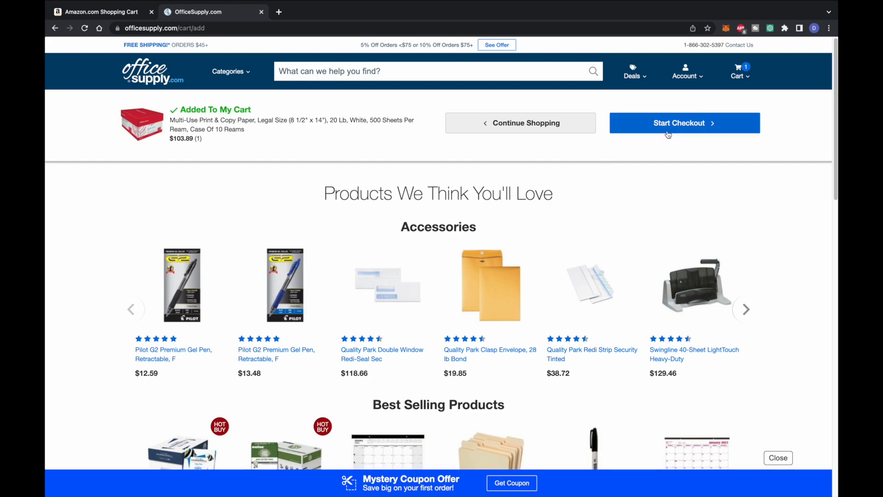
left_click(690, 129)
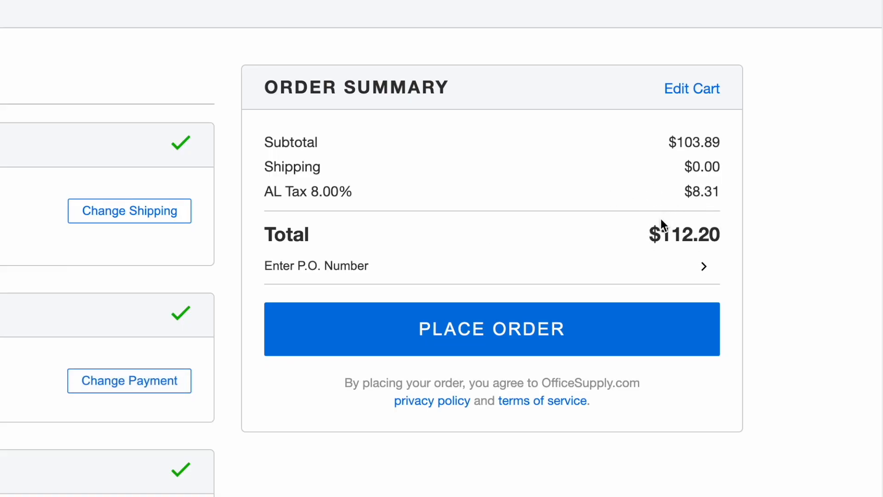
left_click_drag(650, 239, 715, 239)
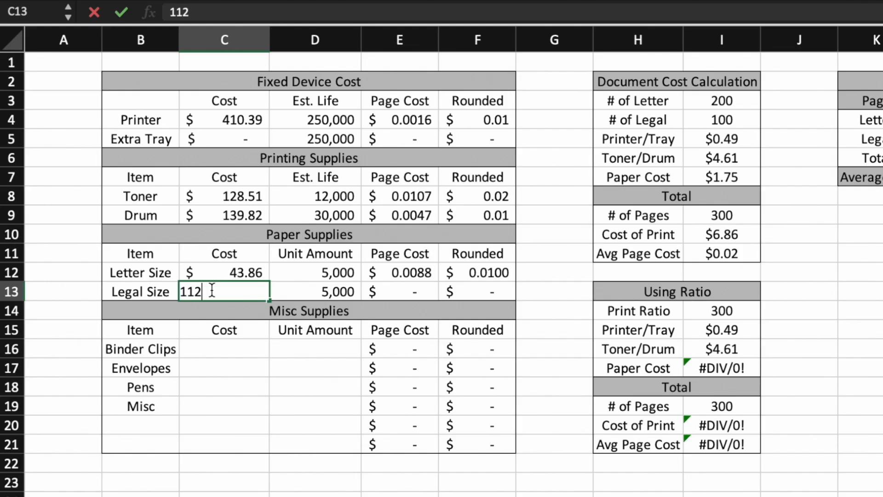
Step: Switch to the Excel spreadsheet and enter 112.20 as the Legal Size paper cost
key("Escape")
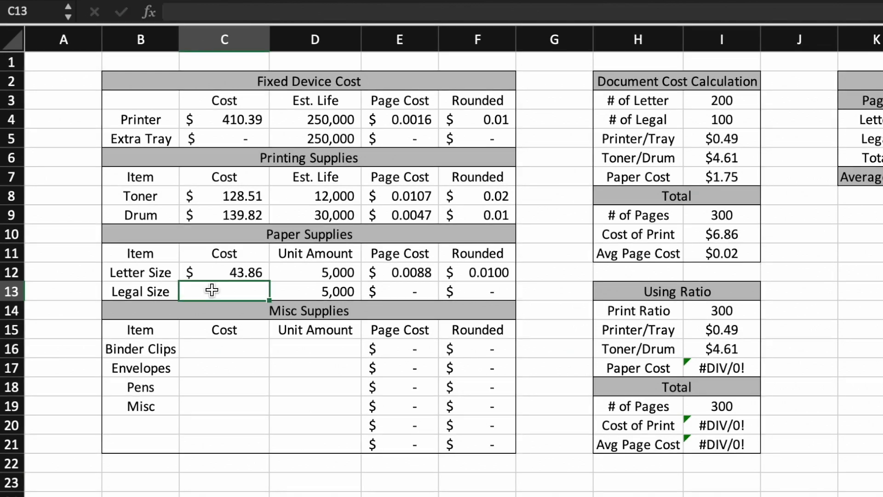
type("112.20")
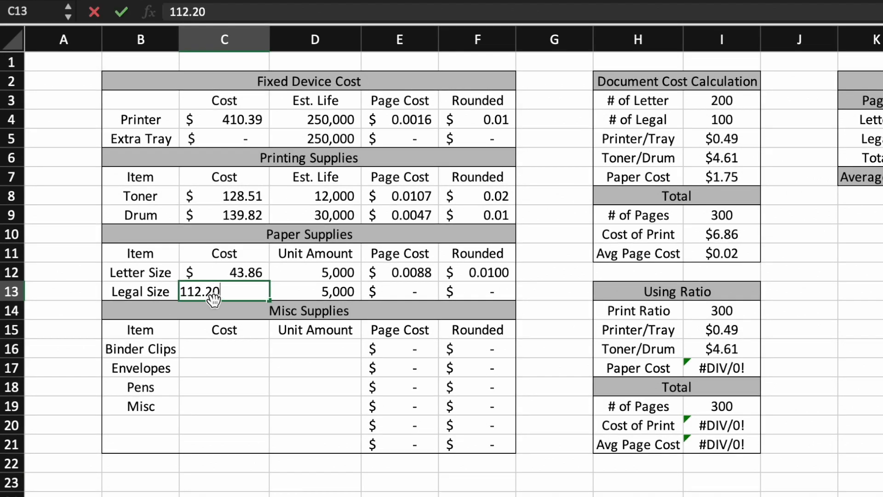
key("Tab")
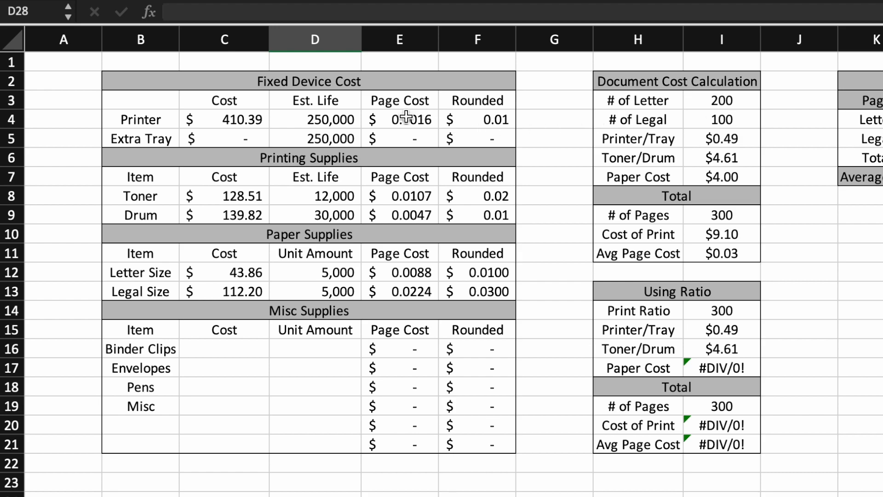
Step: Examine the Document Cost Calculation formulas for Printer/Tray, Toner/Drum, Paper Cost and Avg Page Cost without changing them
double_click(725, 138)
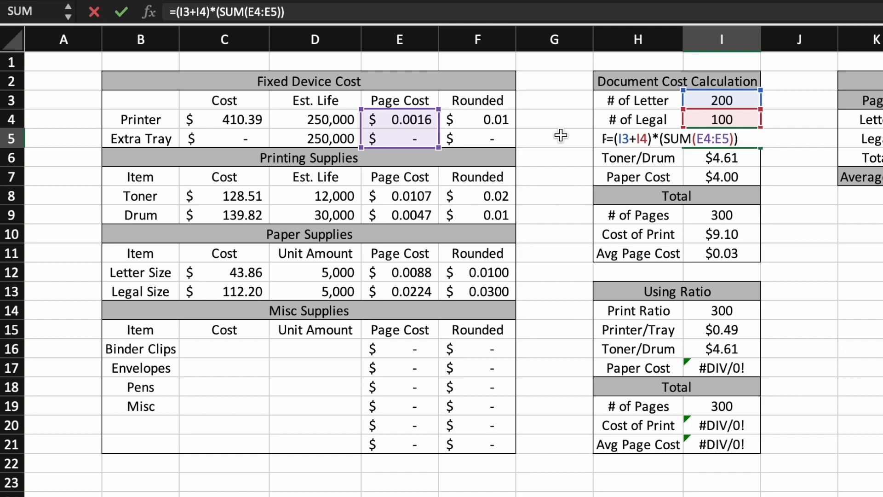
key("Return")
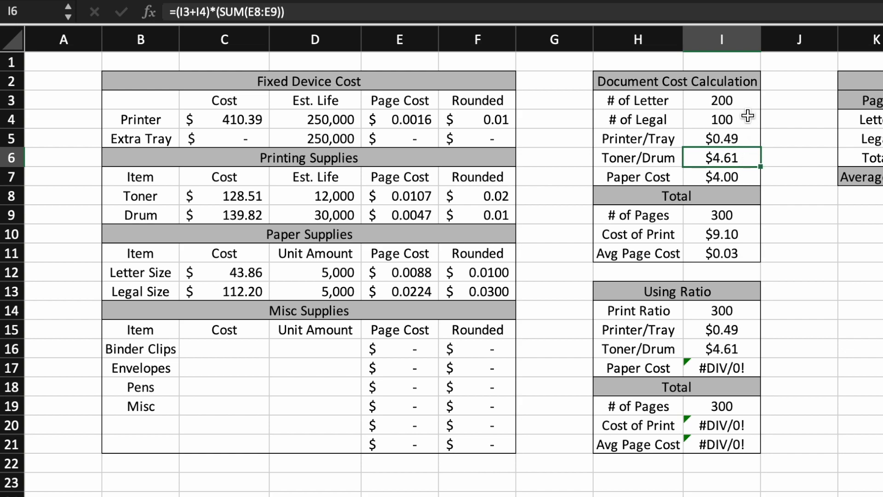
double_click(747, 159)
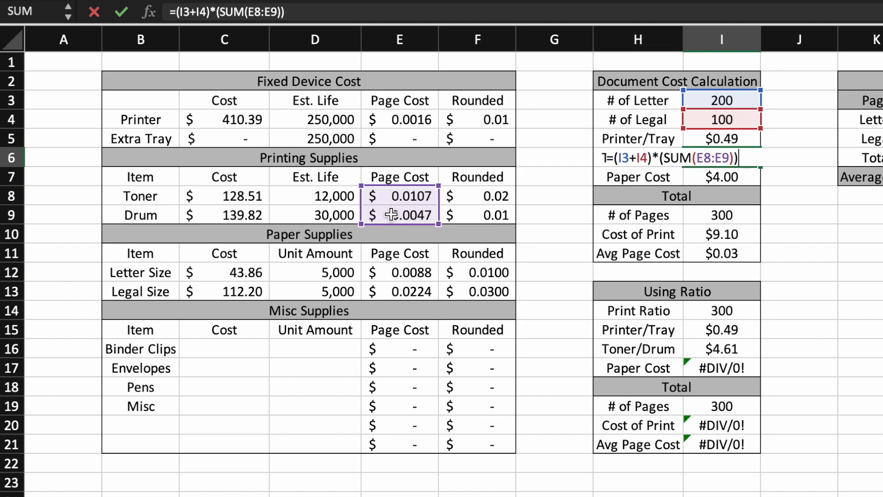
key("Return")
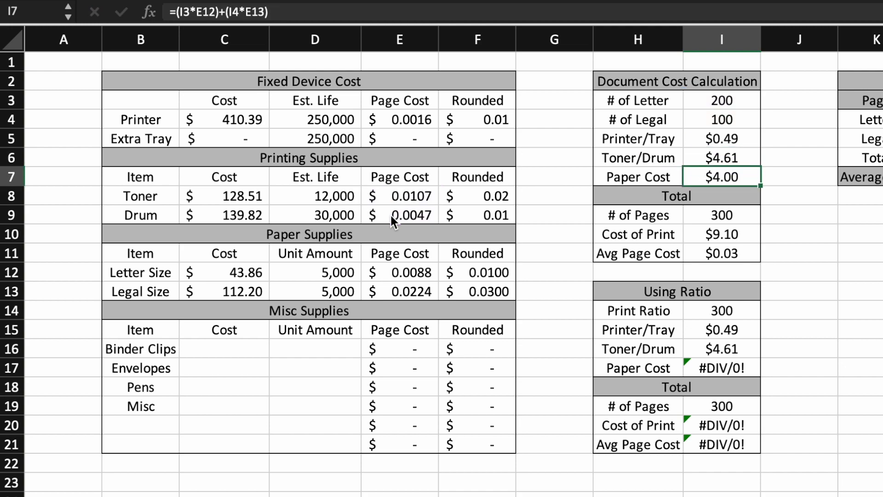
left_click(755, 157)
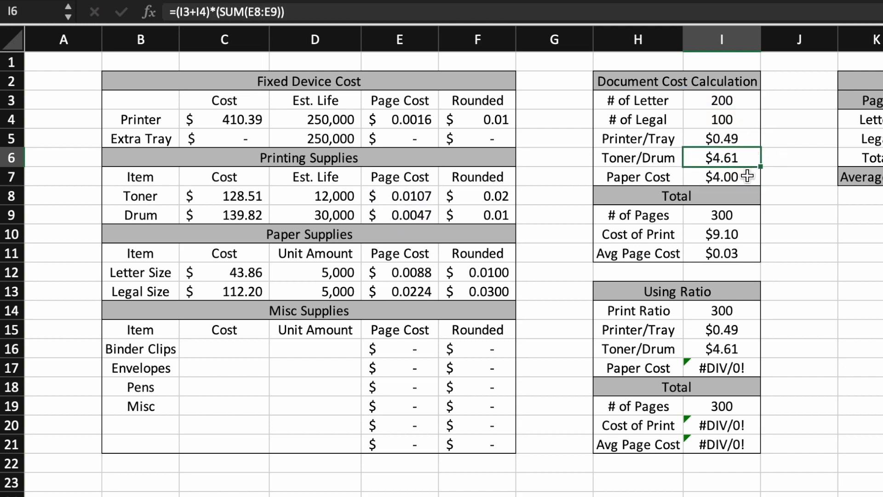
left_click(755, 176)
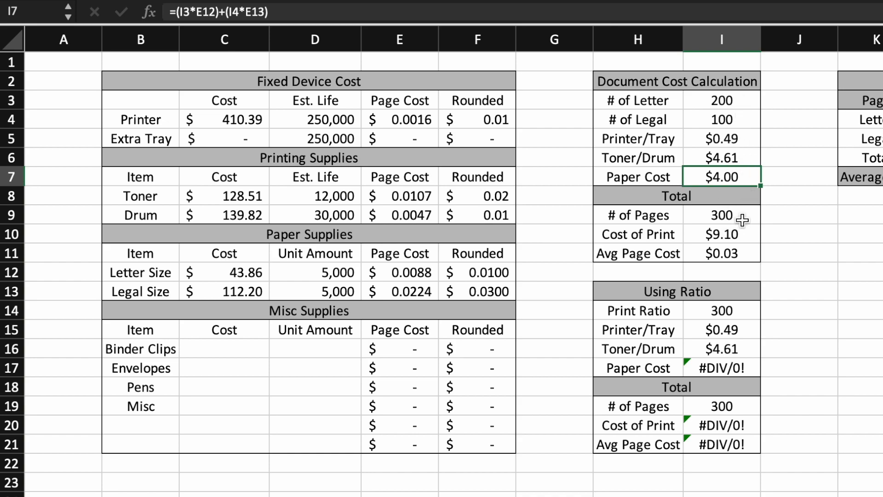
left_click(750, 253)
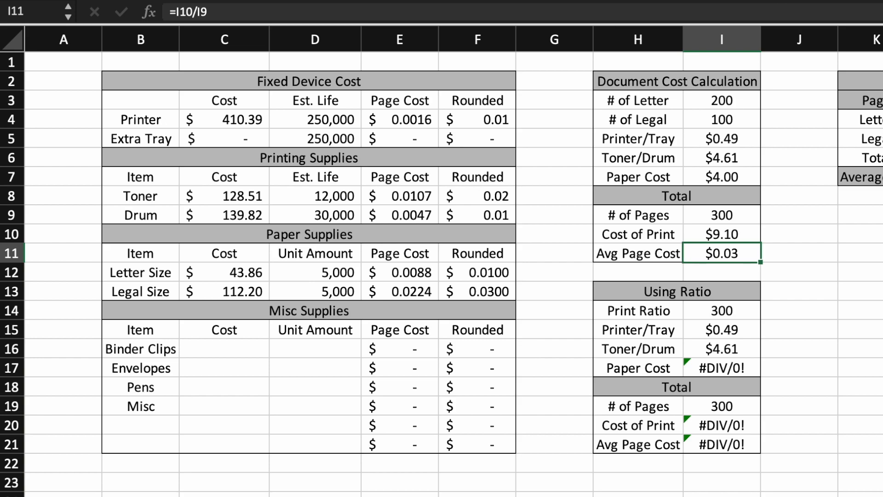
Step: Show extra decimals on the Document Cost Calculation's Avg Page Cost to read it precisely, and restore the two-decimal display
left_click(762, 0)
left_click(761, 0)
left_click(784, 0)
left_click(611, 35)
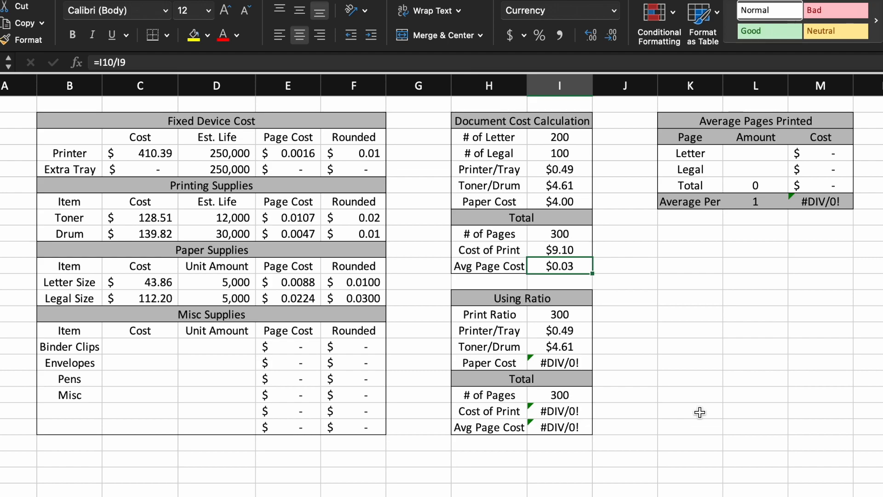
Step: In the Average Pages Printed table, set the Letter amount to 3 and the Legal amount to 1
left_click(763, 152)
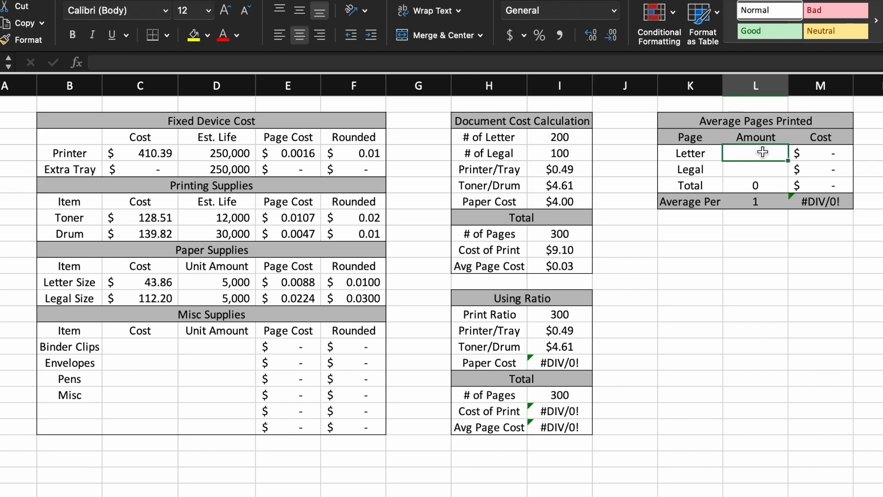
type("3")
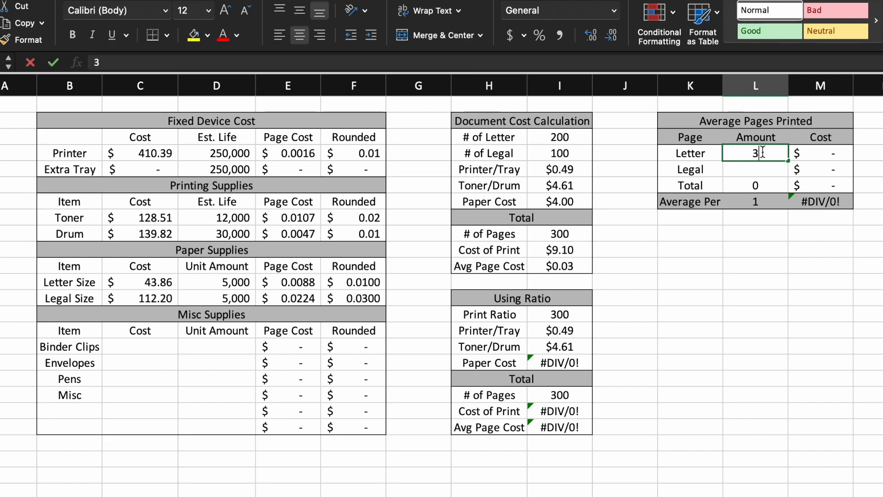
key("Return")
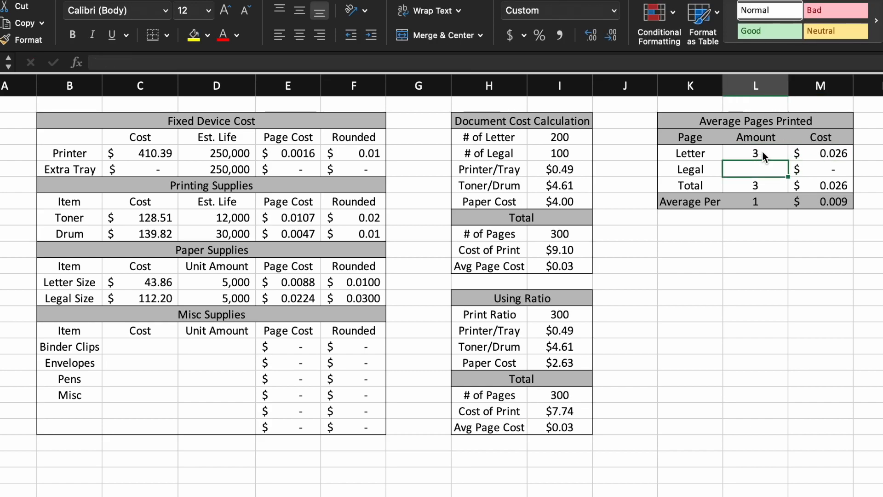
type("1")
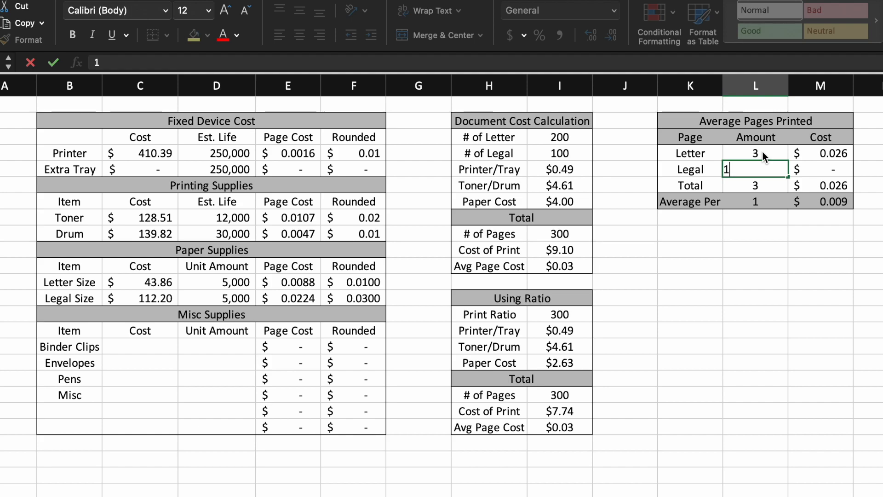
key("Return")
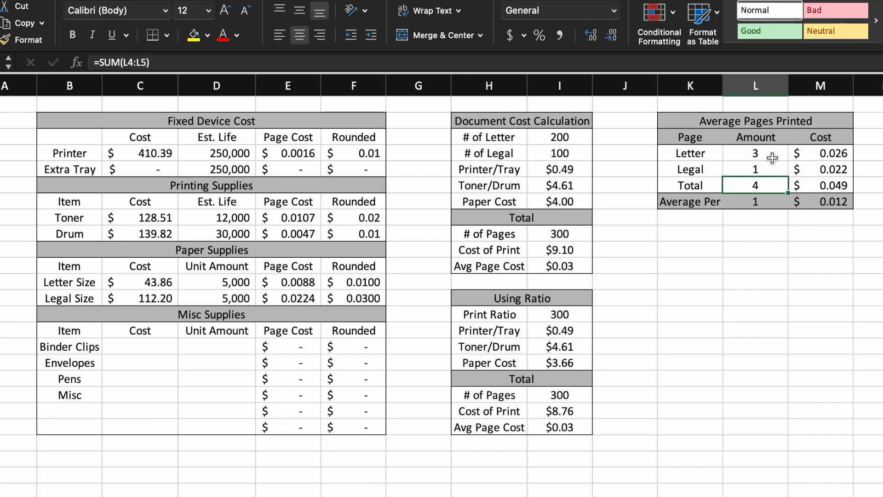
Step: Change the Letter amount in the Average Pages Printed table to 3.4
left_click(771, 152)
double_click(771, 152)
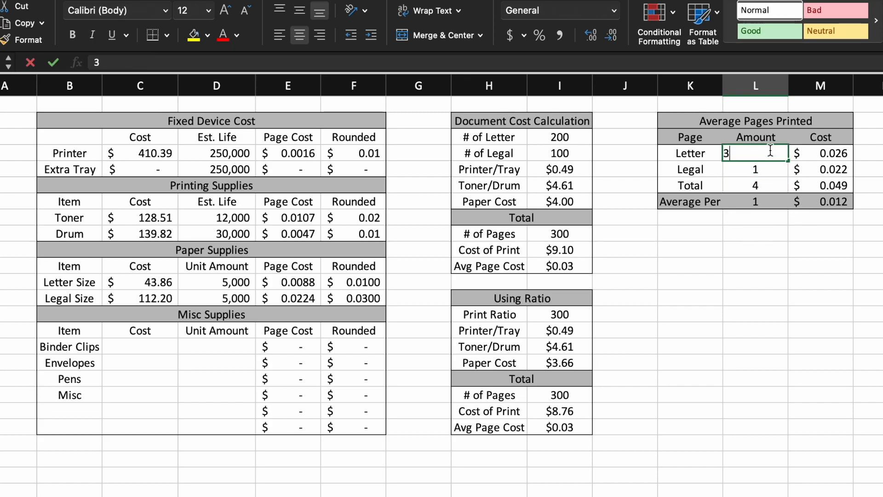
type(".4")
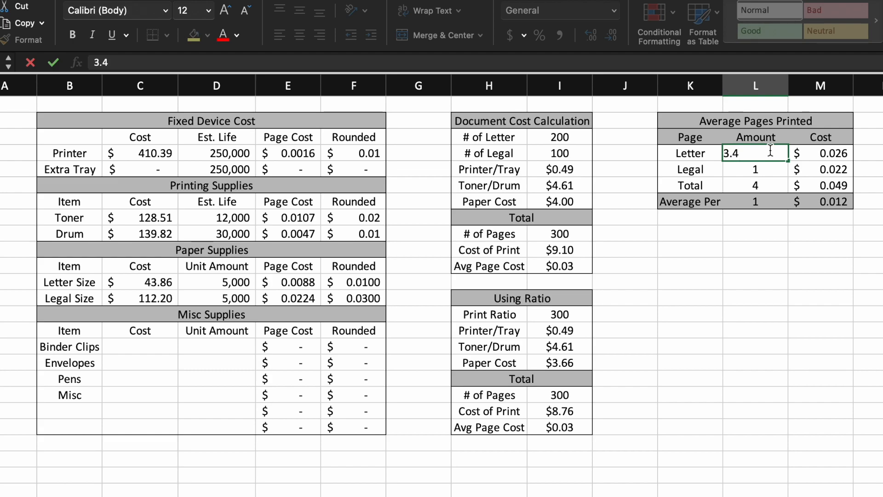
left_click(776, 170)
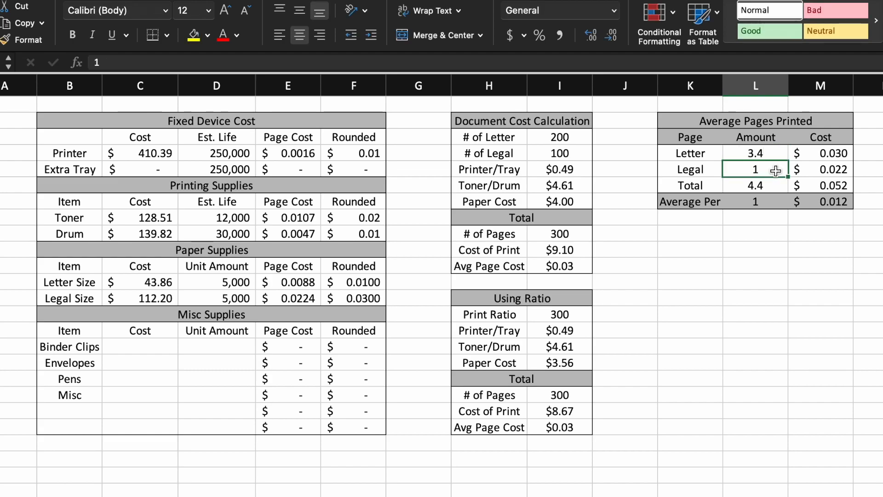